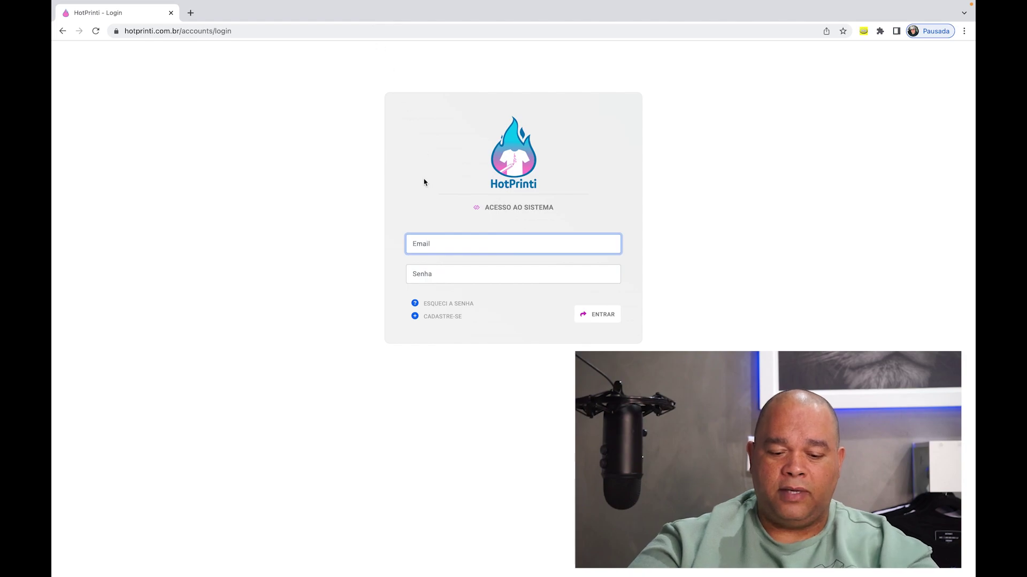
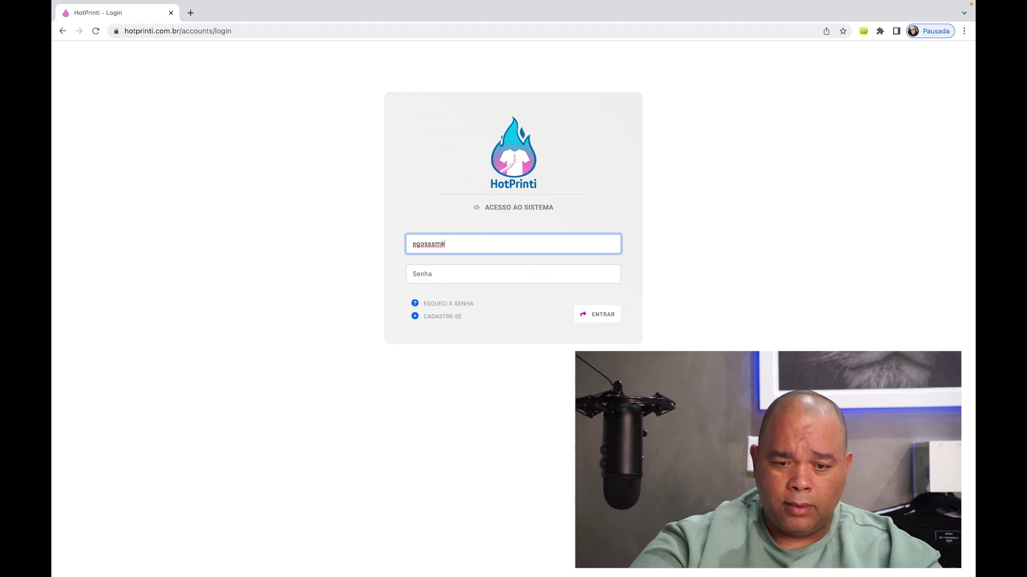
- Enter the seller email and password and submit the login, which fails
{"action": "key", "text": "Tab"}
{"action": "type", "text": "a"}
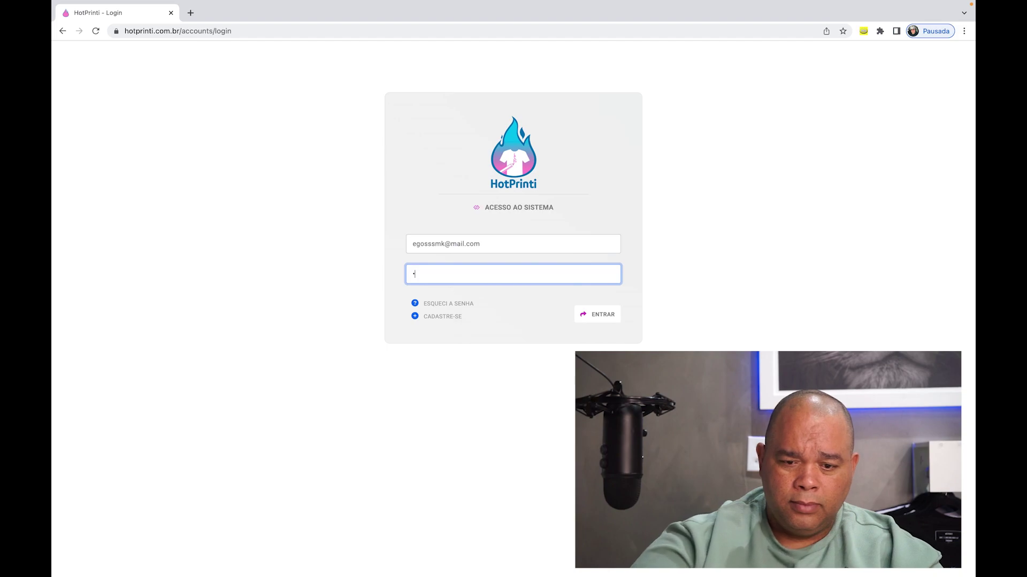
{"action": "left_click", "coordinate": [599, 319]}
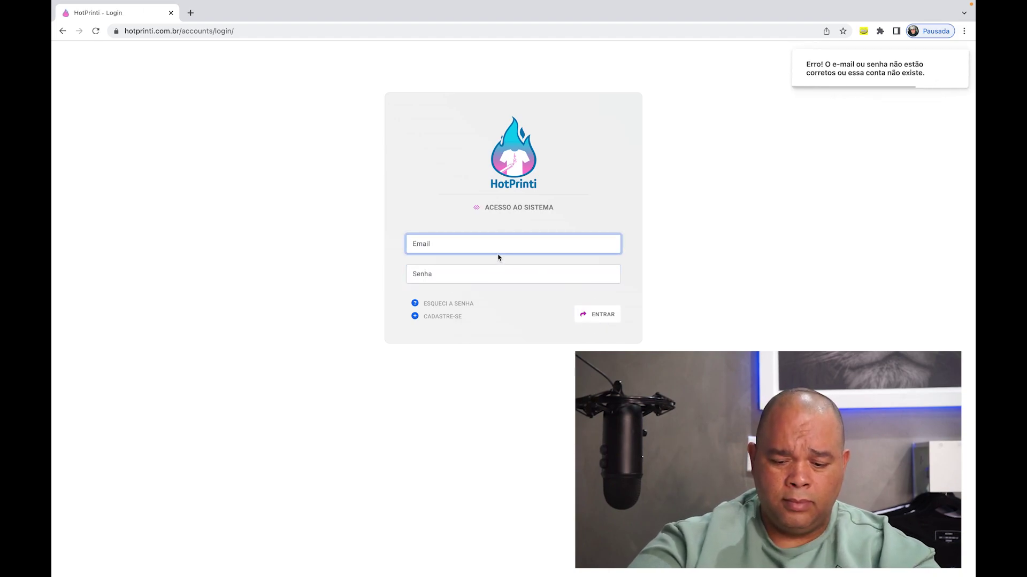
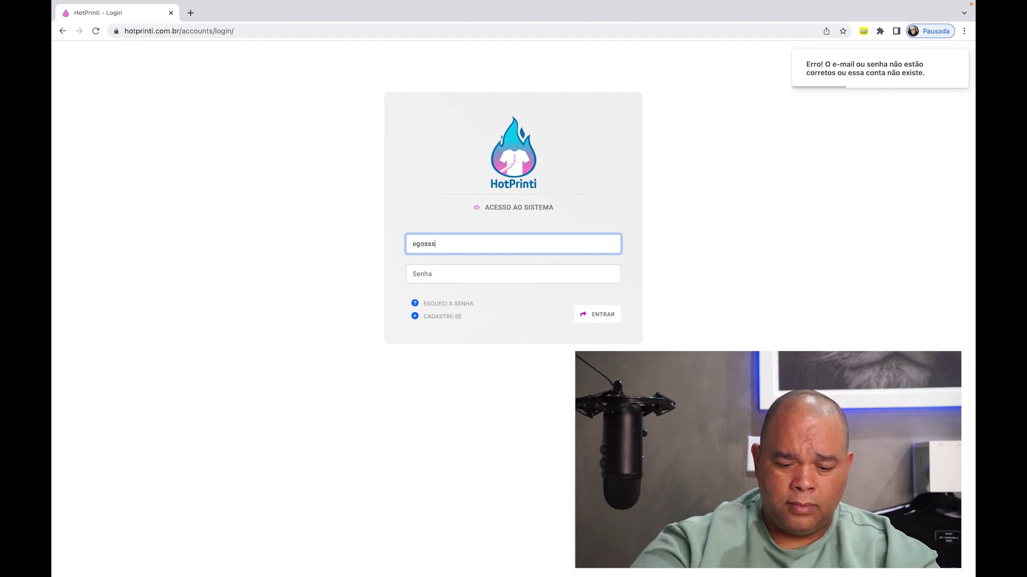
- Retry the login with the corrected email address and the account password
{"action": "key", "text": "Tab"}
{"action": "type", "text": "••••••"}
{"action": "key", "text": "Return"}
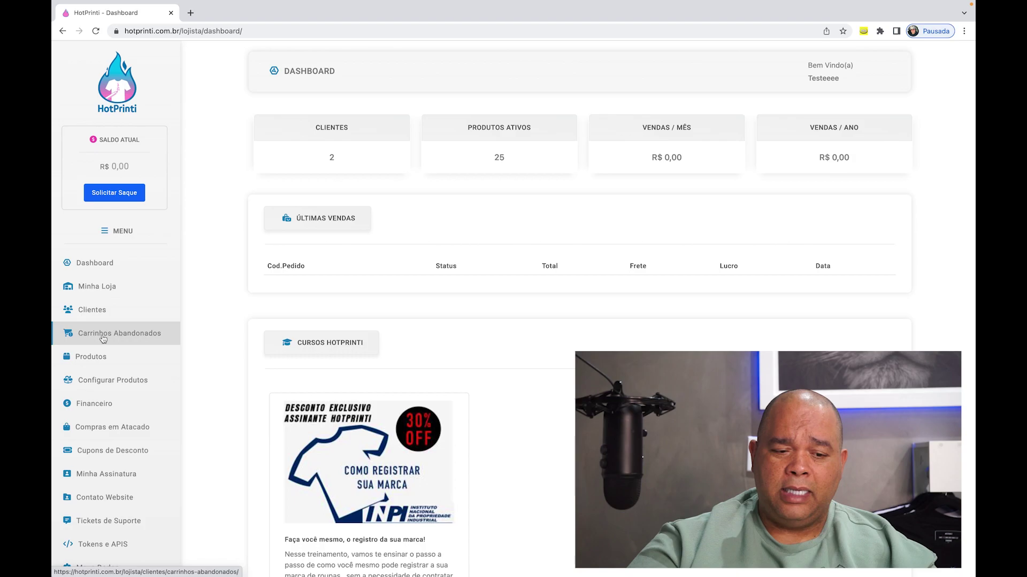
- Open Produtos from the sidebar to list products like gangster boy and Teddy Bear
{"action": "left_click", "coordinate": [120, 363]}
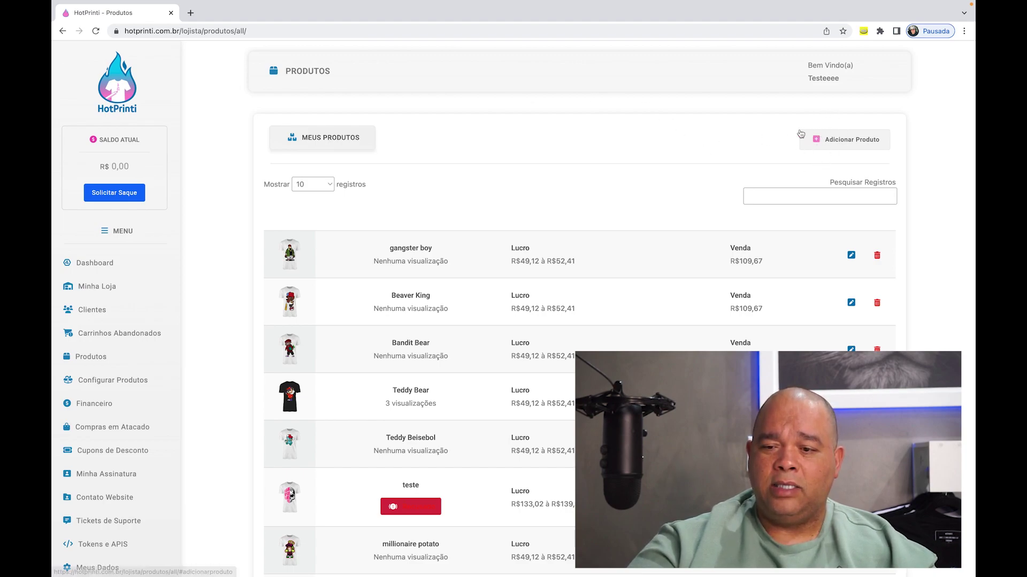
- Open the Adicionar Produto dialog from the Produtos page
{"action": "left_click", "coordinate": [825, 137]}
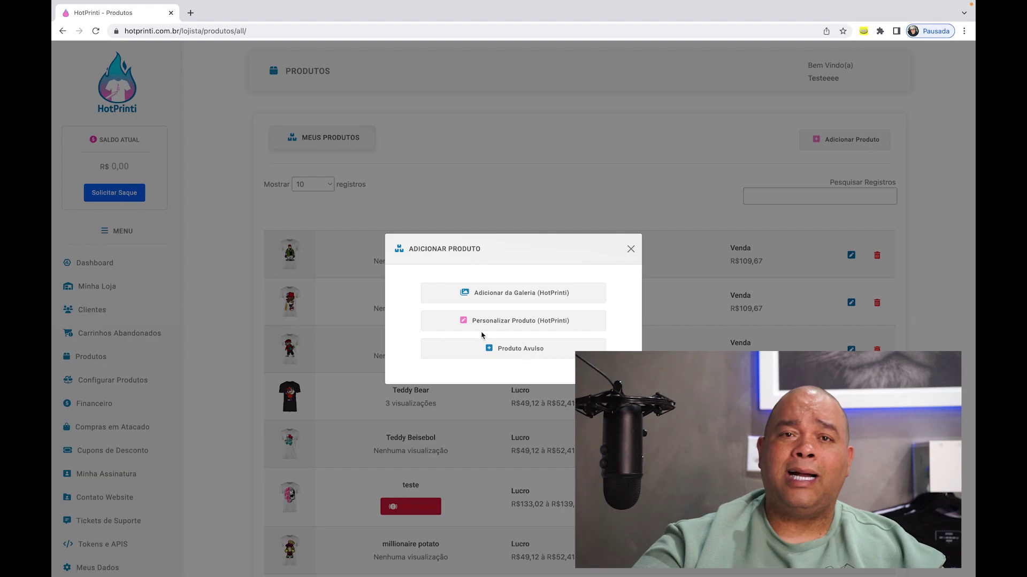
- Choose Personalizar Produto and browse the garment types down to Bucket Hat and Calça Legging
{"action": "left_click", "coordinate": [533, 323]}
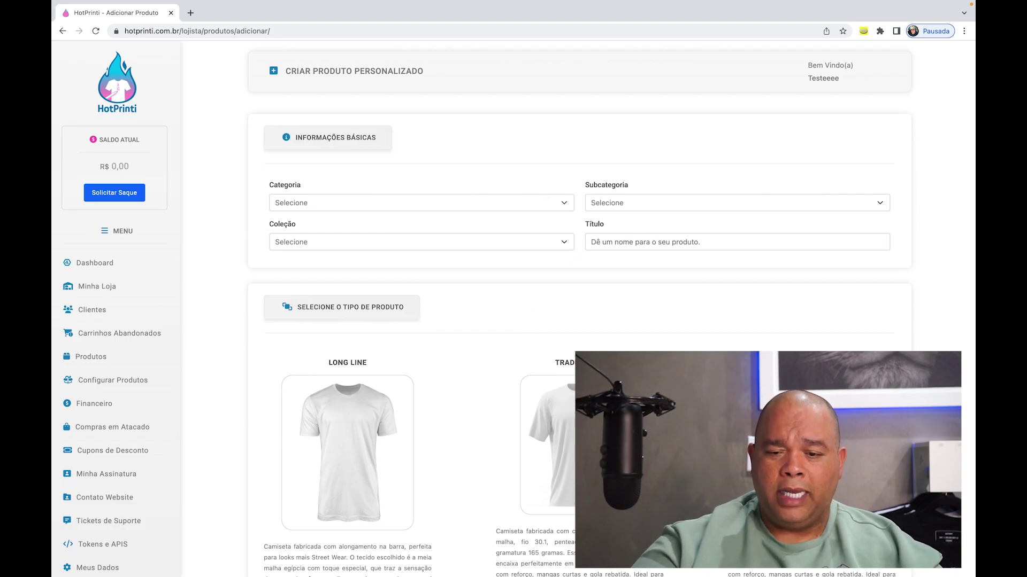
{"action": "scroll", "coordinate": [567, 342], "scroll_direction": "down", "scroll_amount": 5}
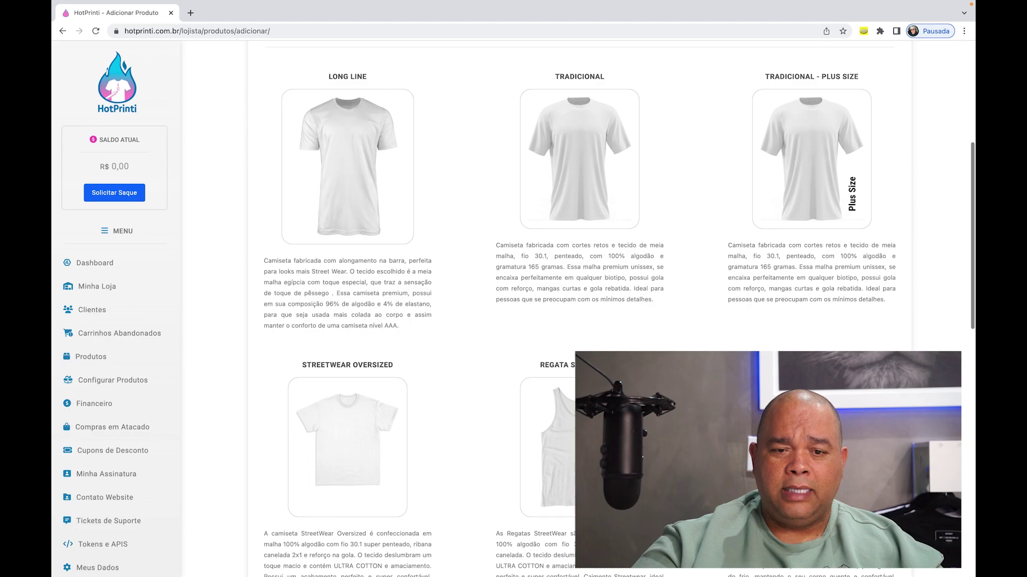
{"action": "scroll", "coordinate": [566, 310], "scroll_direction": "up", "scroll_amount": 2}
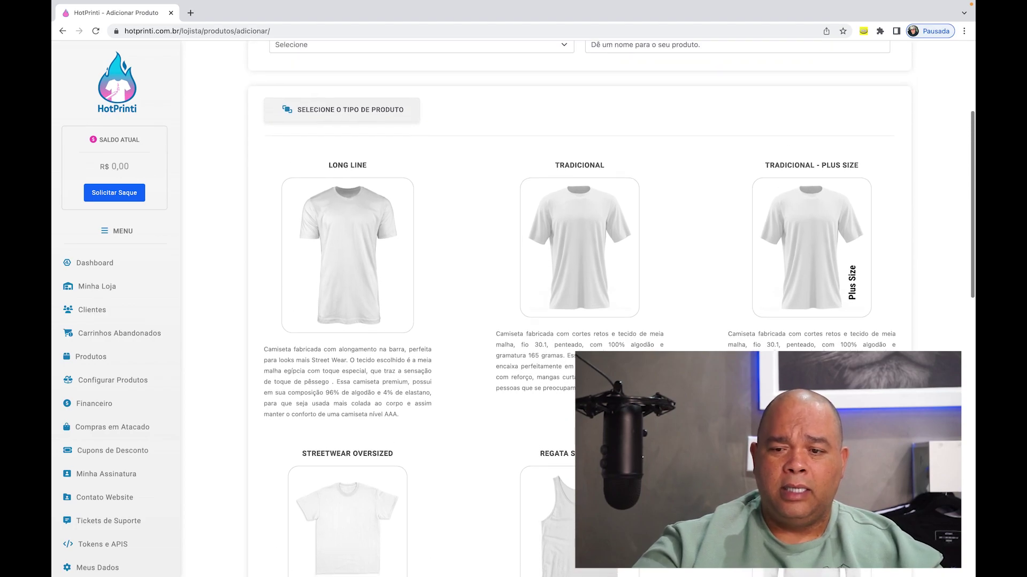
{"action": "scroll", "coordinate": [567, 310], "scroll_direction": "down", "scroll_amount": 1}
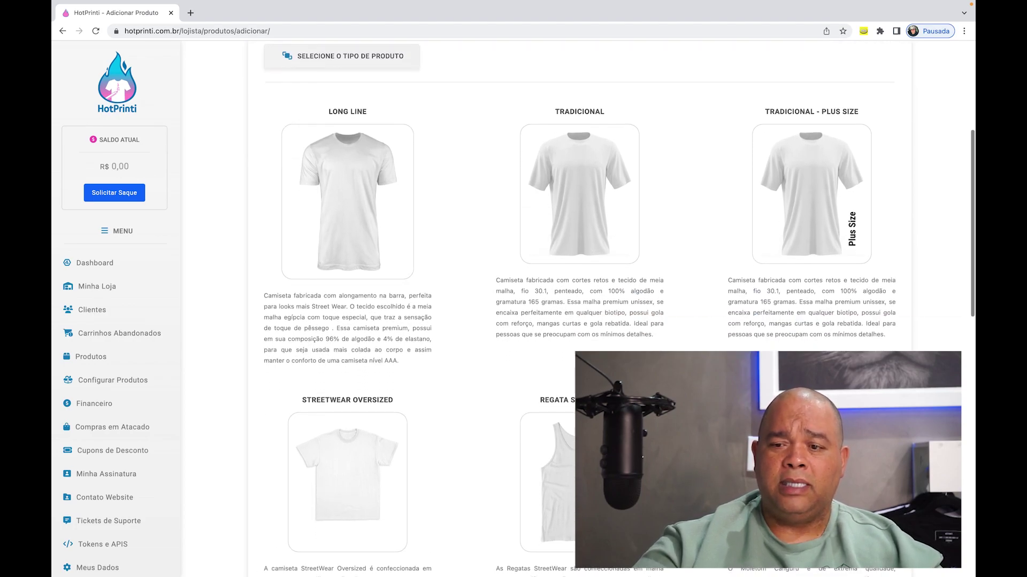
{"action": "scroll", "coordinate": [567, 311], "scroll_direction": "down", "scroll_amount": 1}
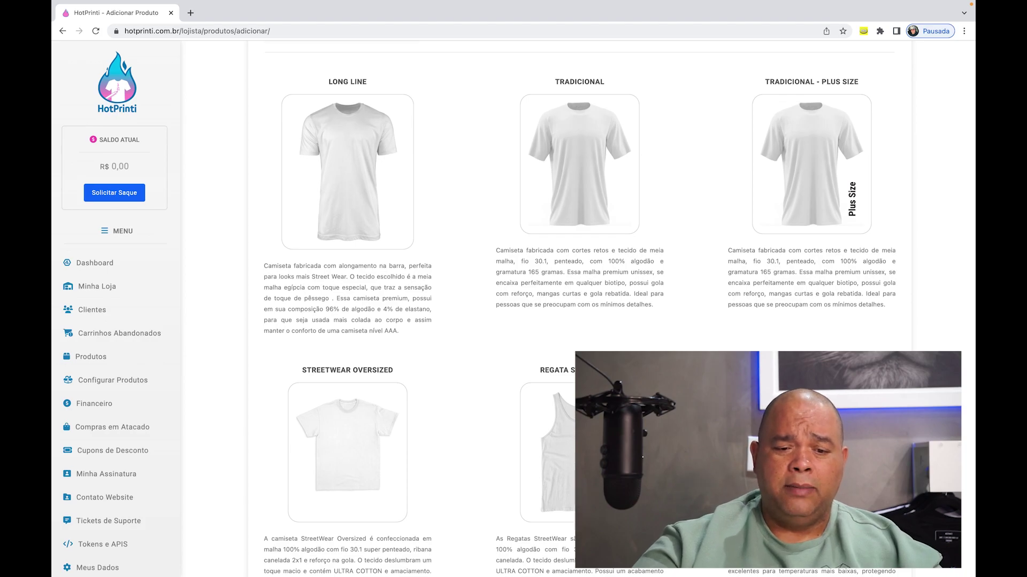
{"action": "scroll", "coordinate": [566, 310], "scroll_direction": "down", "scroll_amount": 3}
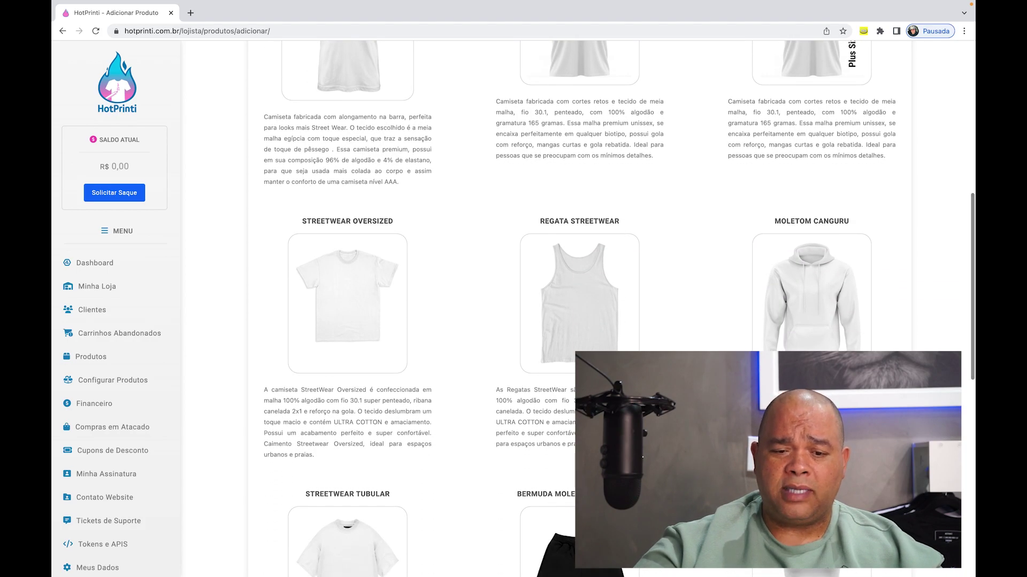
{"action": "scroll", "coordinate": [566, 310], "scroll_direction": "down", "scroll_amount": 1}
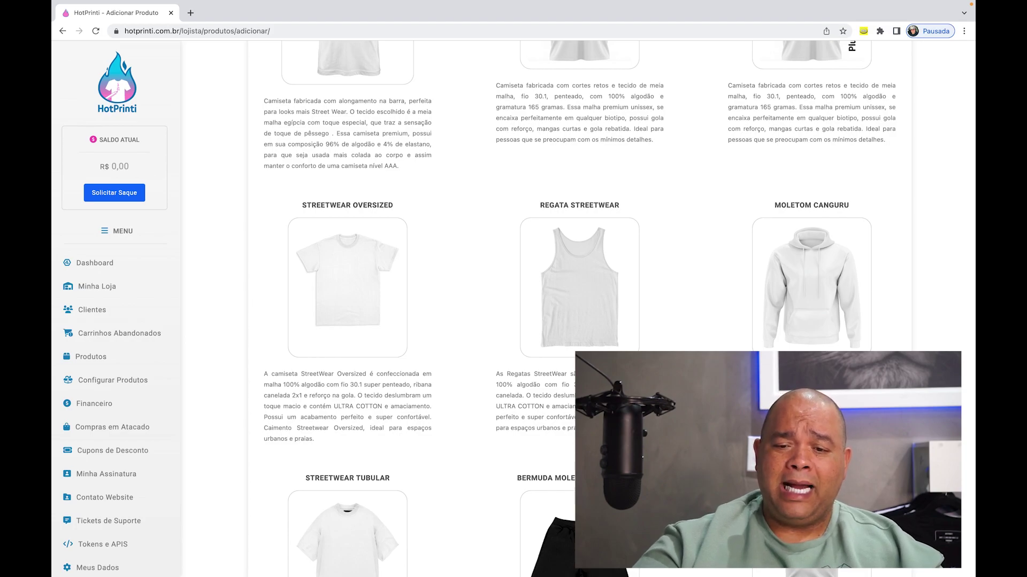
{"action": "scroll", "coordinate": [588, 268], "scroll_direction": "down", "scroll_amount": 1}
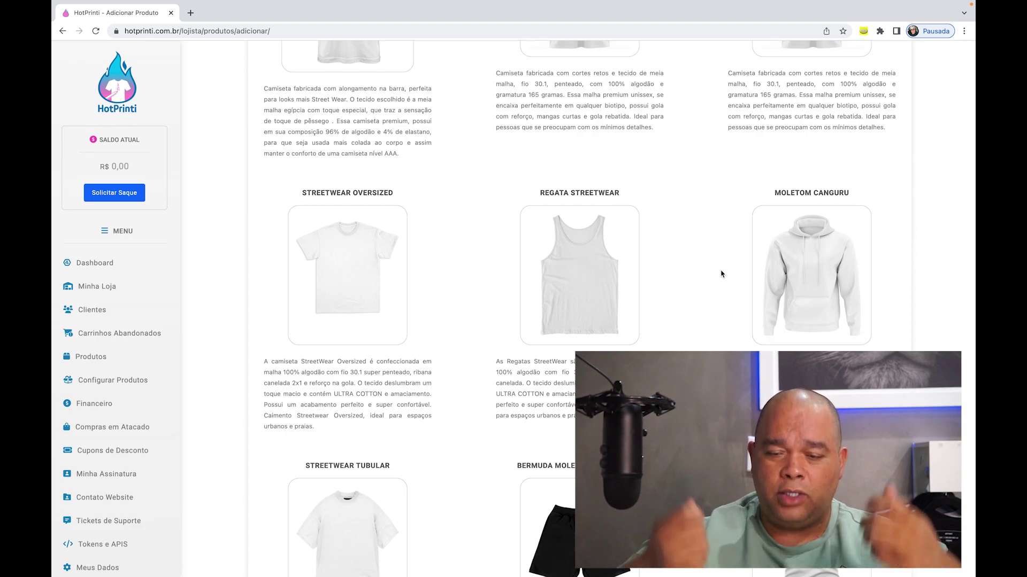
{"action": "scroll", "coordinate": [721, 275], "scroll_direction": "down", "scroll_amount": 3}
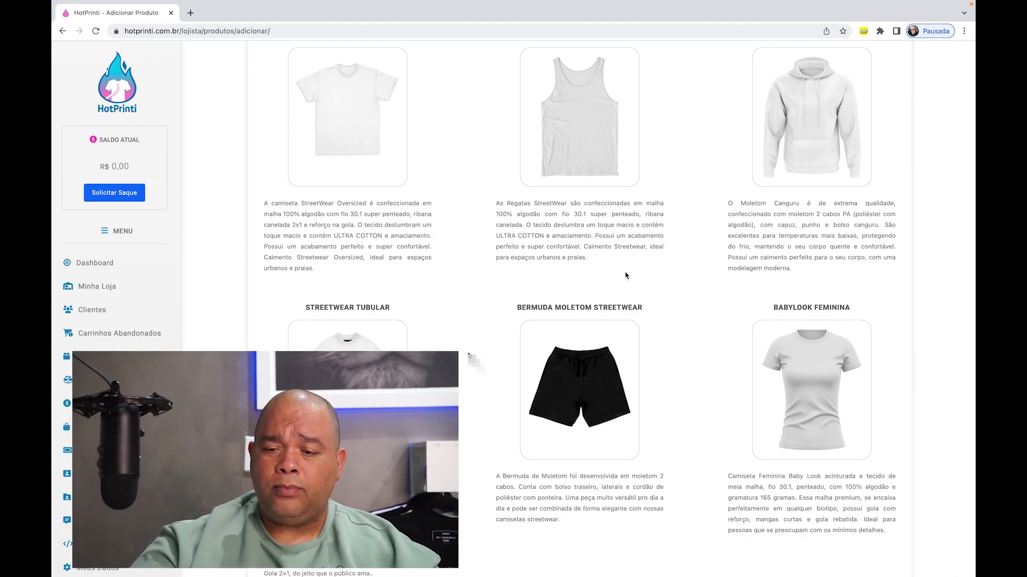
{"action": "scroll", "coordinate": [646, 285], "scroll_direction": "down", "scroll_amount": 3}
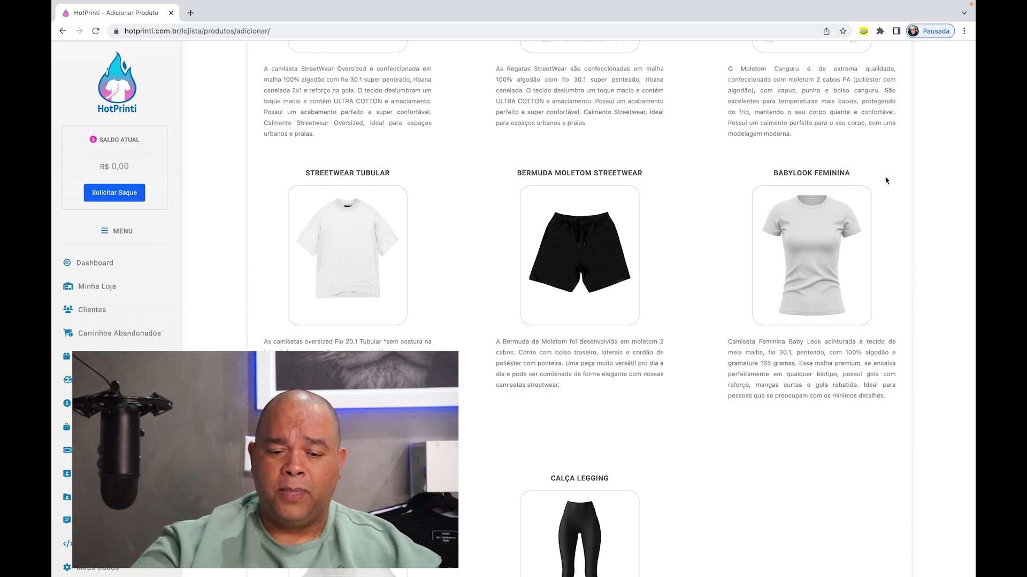
{"action": "scroll", "coordinate": [686, 210], "scroll_direction": "down", "scroll_amount": 4}
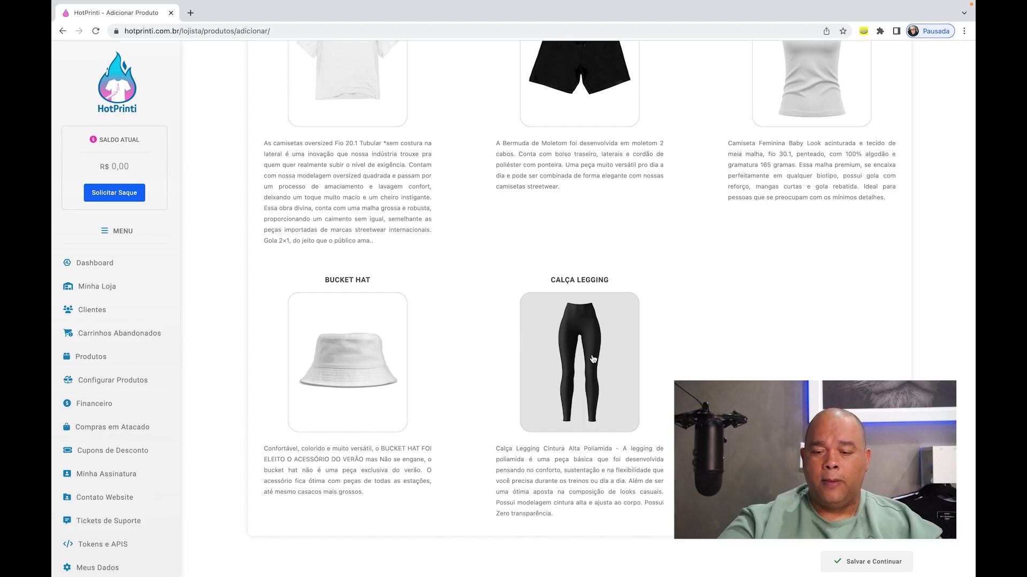
{"action": "scroll", "coordinate": [717, 279], "scroll_direction": "up", "scroll_amount": 6}
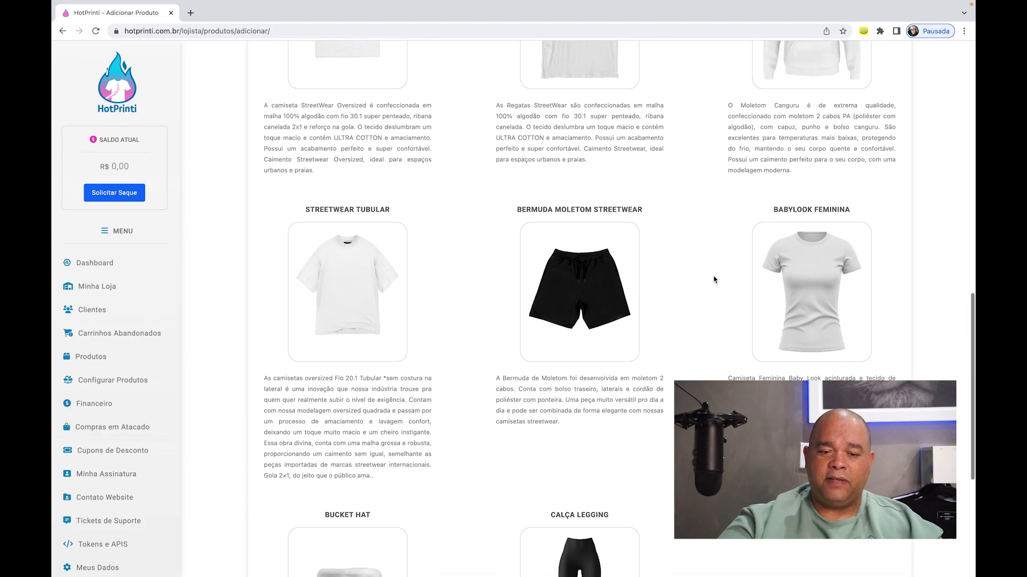
{"action": "scroll", "coordinate": [714, 280], "scroll_direction": "up", "scroll_amount": 4}
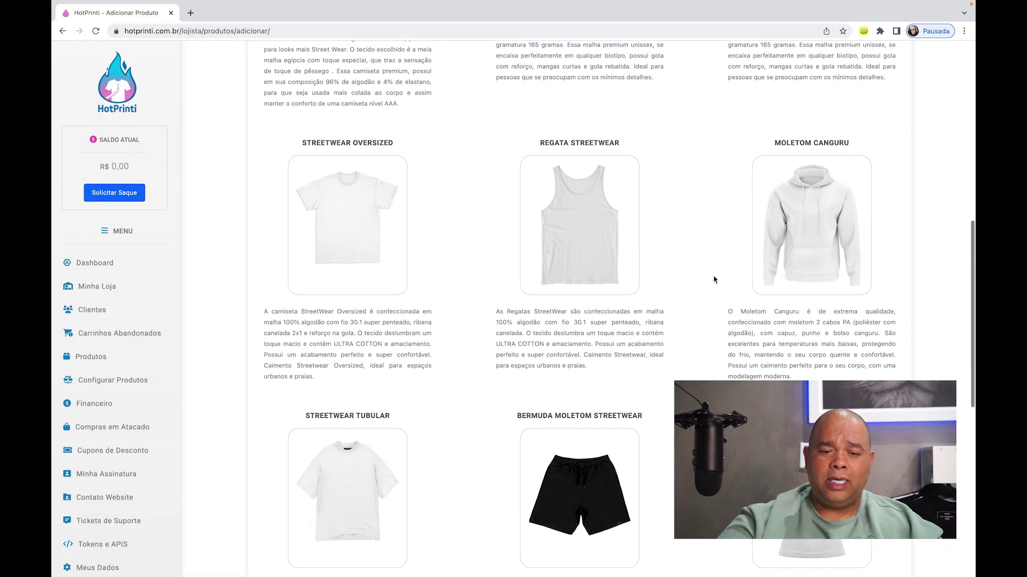
{"action": "scroll", "coordinate": [714, 279], "scroll_direction": "up", "scroll_amount": 3}
{"action": "scroll", "coordinate": [713, 280], "scroll_direction": "down", "scroll_amount": 4}
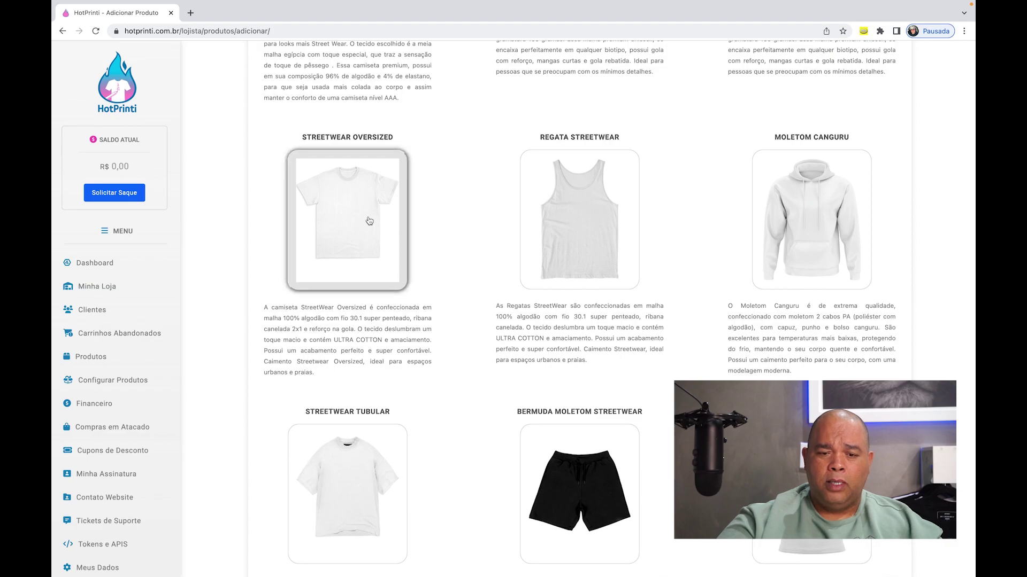
{"action": "scroll", "coordinate": [450, 196], "scroll_direction": "up", "scroll_amount": 9}
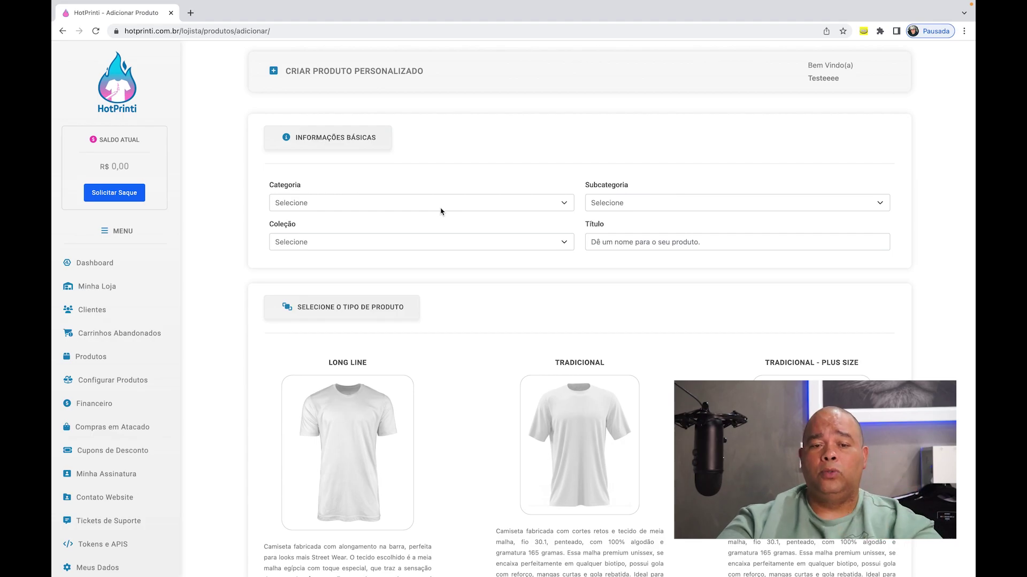
- Set category Feminina, collection caca niquel and subcategory camisetas
{"action": "left_click", "coordinate": [422, 207]}
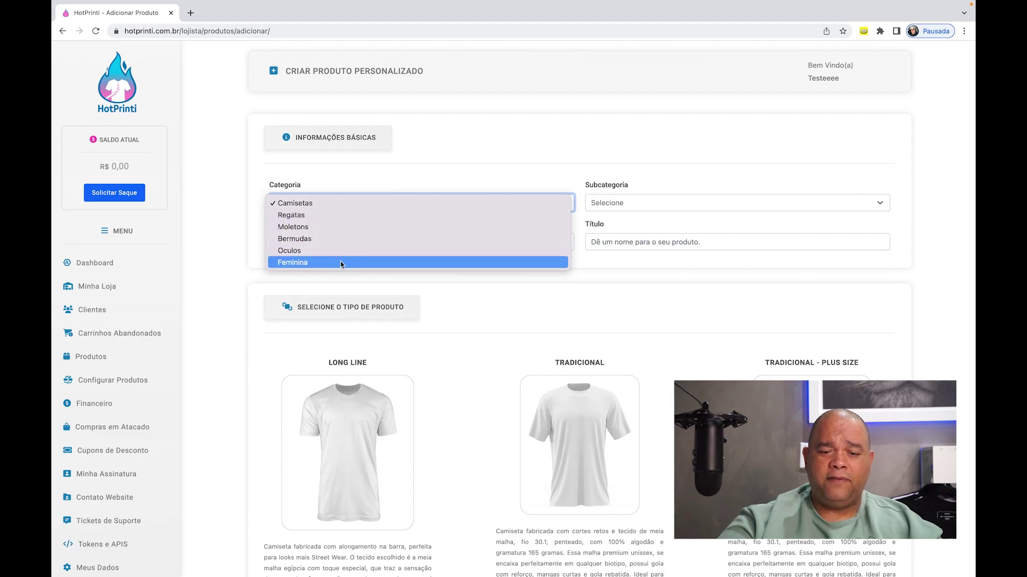
{"action": "left_click", "coordinate": [377, 266]}
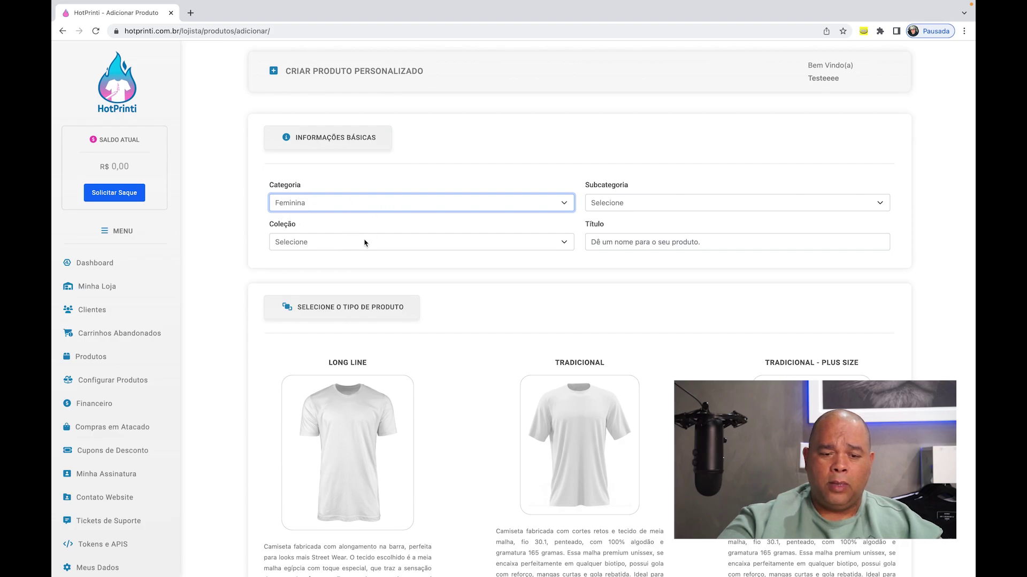
{"action": "left_click", "coordinate": [362, 244]}
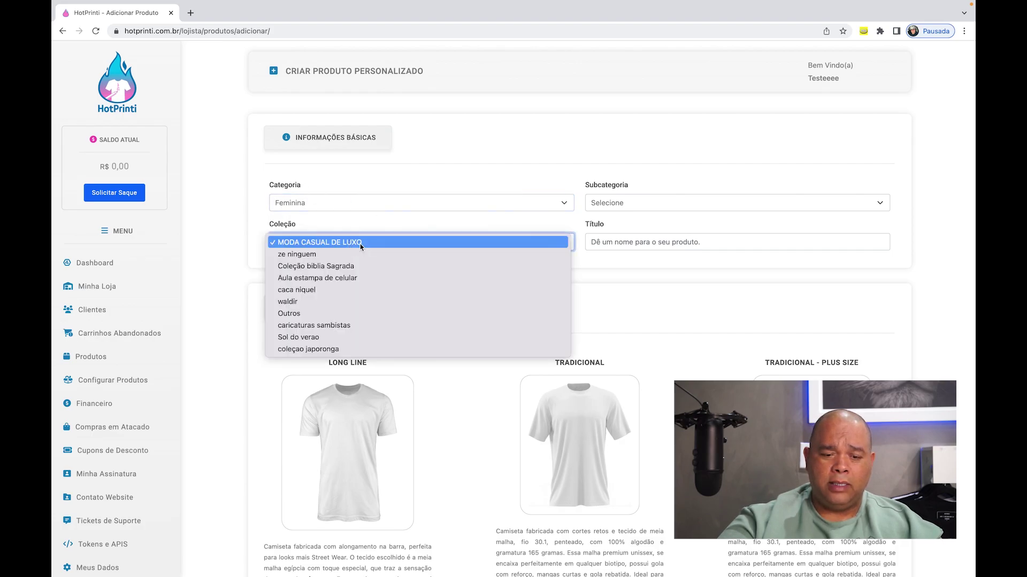
{"action": "left_click", "coordinate": [336, 294]}
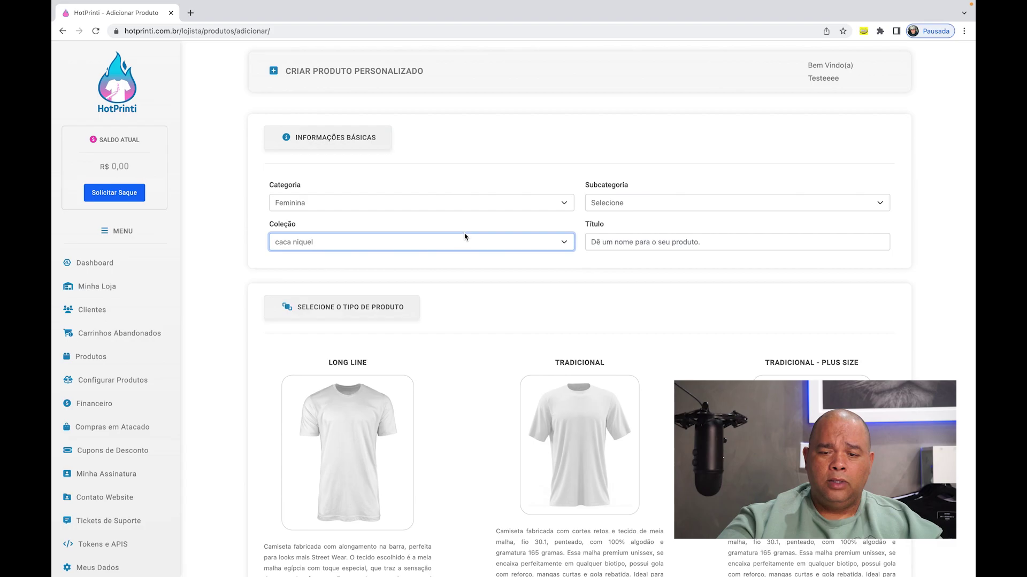
{"action": "left_click", "coordinate": [652, 202]}
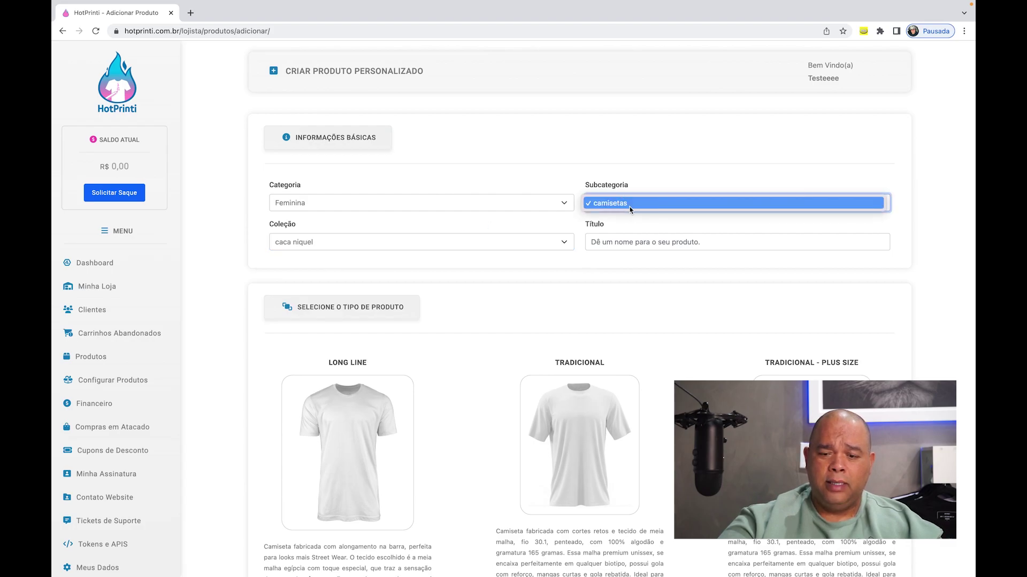
{"action": "left_click", "coordinate": [629, 209]}
- Enter the product title 'camiseta Nova Era' and save to continue
{"action": "left_click", "coordinate": [615, 241]}
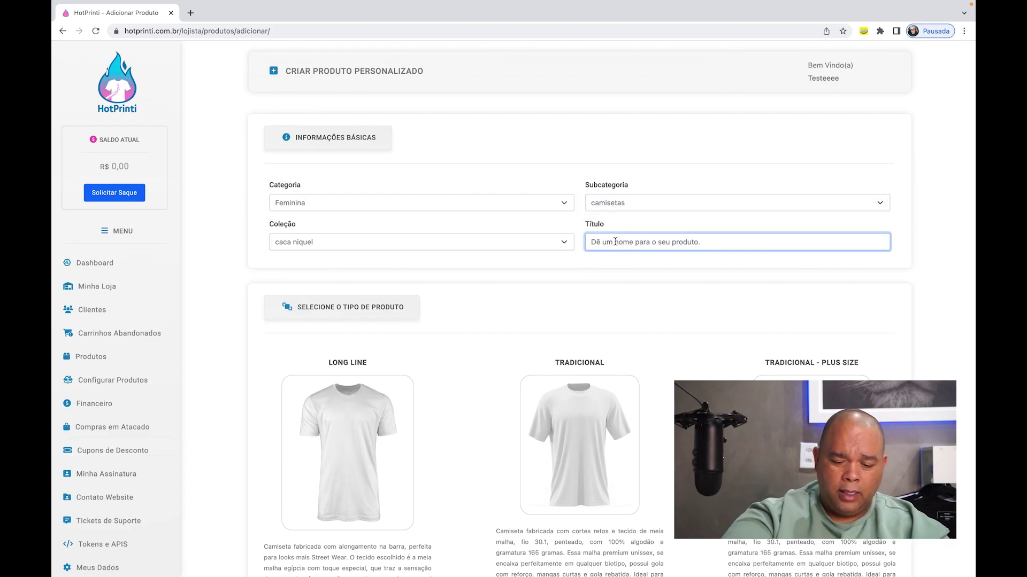
{"action": "type", "text": "camiseta Nova Era"}
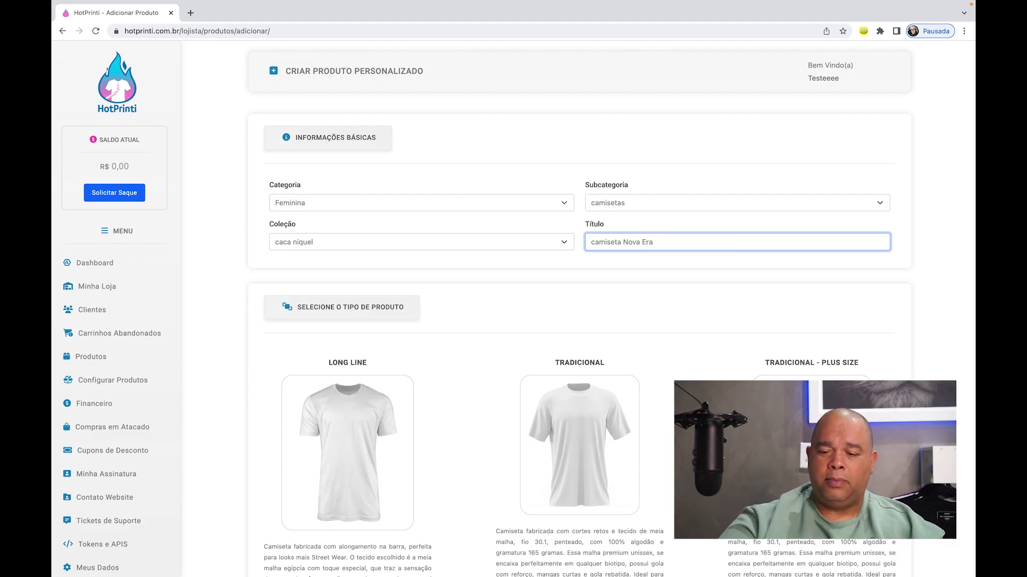
{"action": "scroll", "coordinate": [488, 267], "scroll_direction": "down", "scroll_amount": 7}
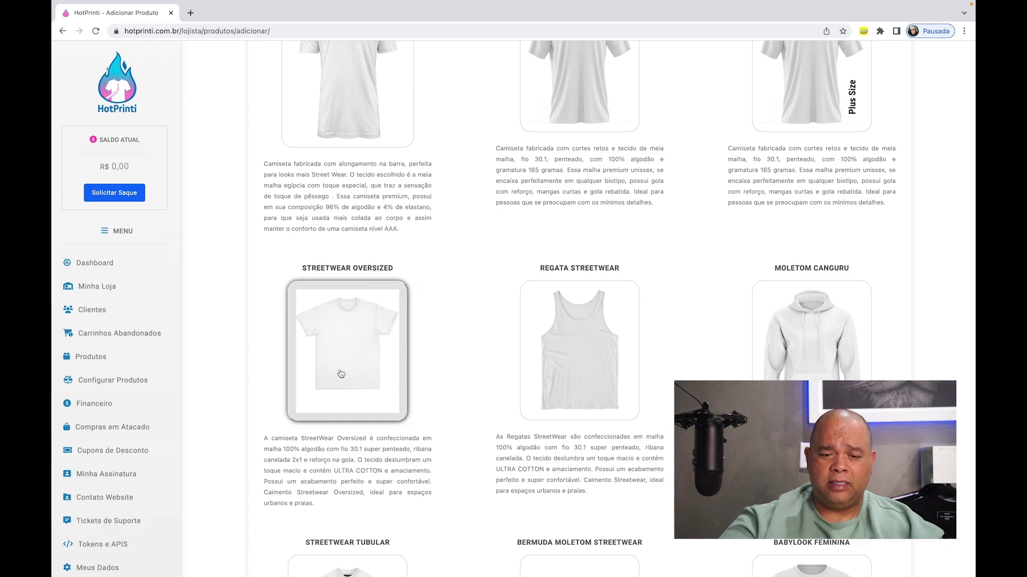
{"action": "scroll", "coordinate": [430, 362], "scroll_direction": "down", "scroll_amount": 9}
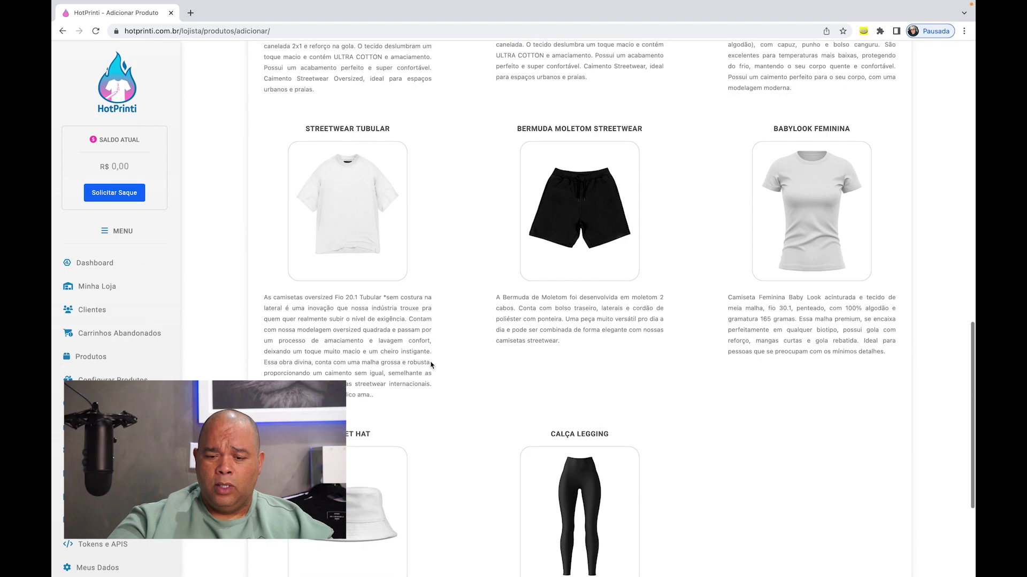
{"action": "scroll", "coordinate": [430, 362], "scroll_direction": "down", "scroll_amount": 2}
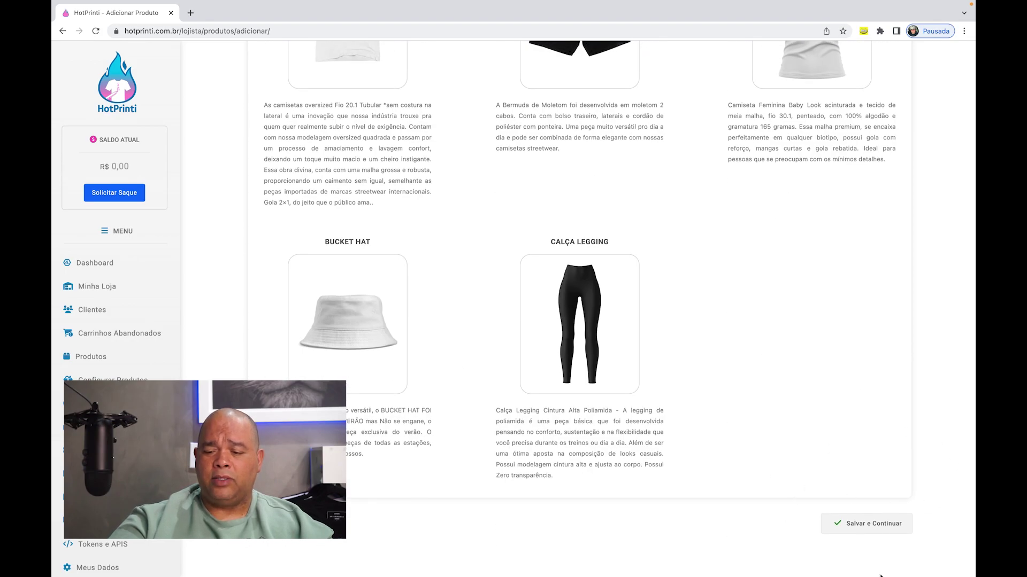
{"action": "left_click", "coordinate": [866, 526]}
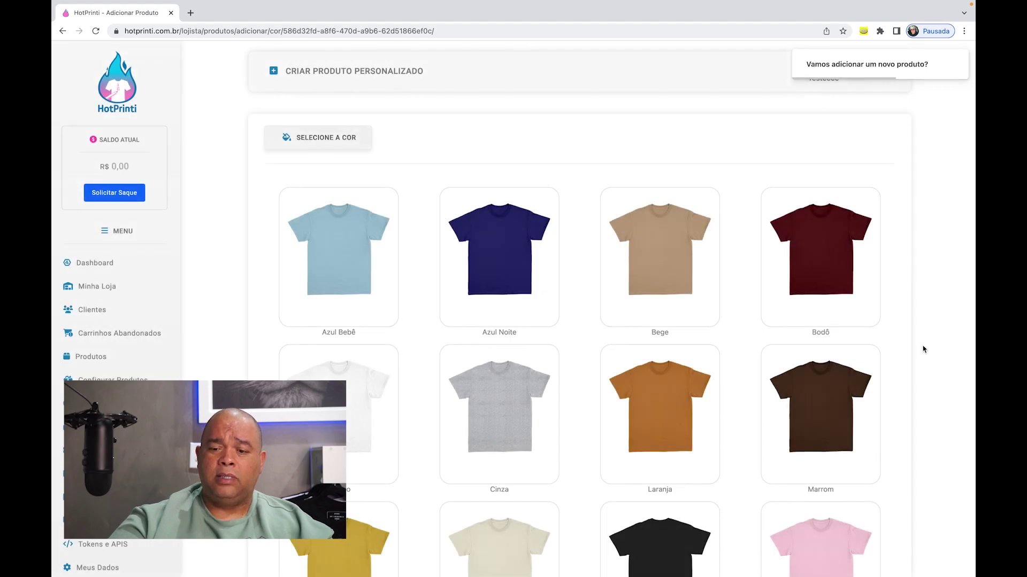
- Pick the Bege shirt card from the colour list and save the choice
{"action": "scroll", "coordinate": [922, 348], "scroll_direction": "down", "scroll_amount": 6}
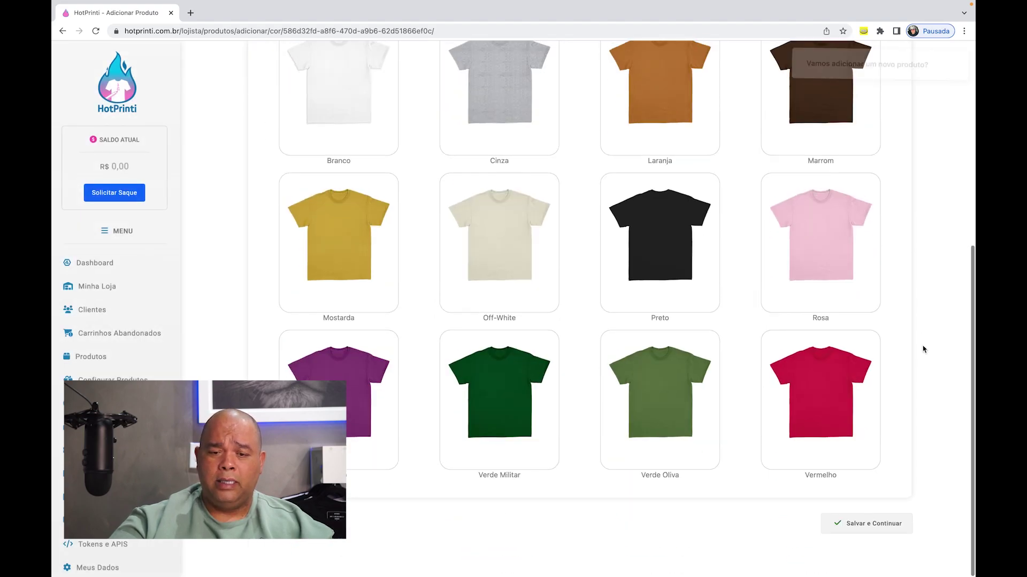
{"action": "scroll", "coordinate": [922, 348], "scroll_direction": "up", "scroll_amount": 5}
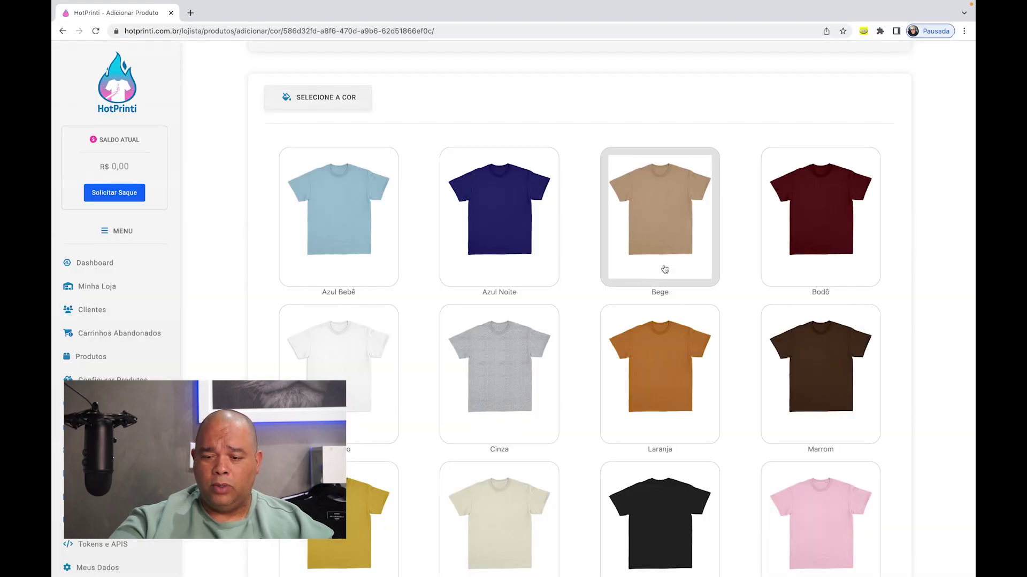
{"action": "scroll", "coordinate": [831, 231], "scroll_direction": "down", "scroll_amount": 3}
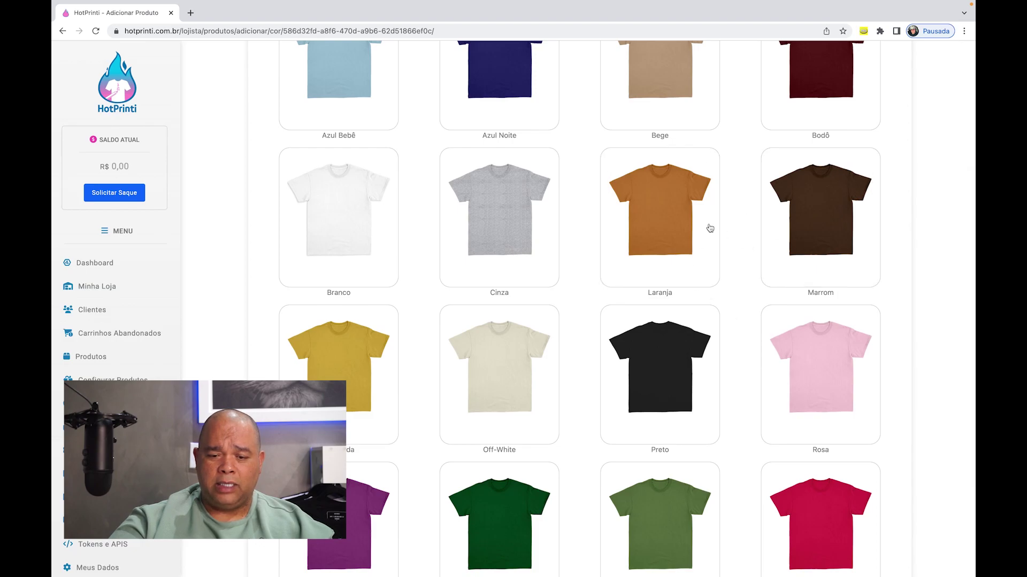
{"action": "scroll", "coordinate": [672, 244], "scroll_direction": "down", "scroll_amount": 3}
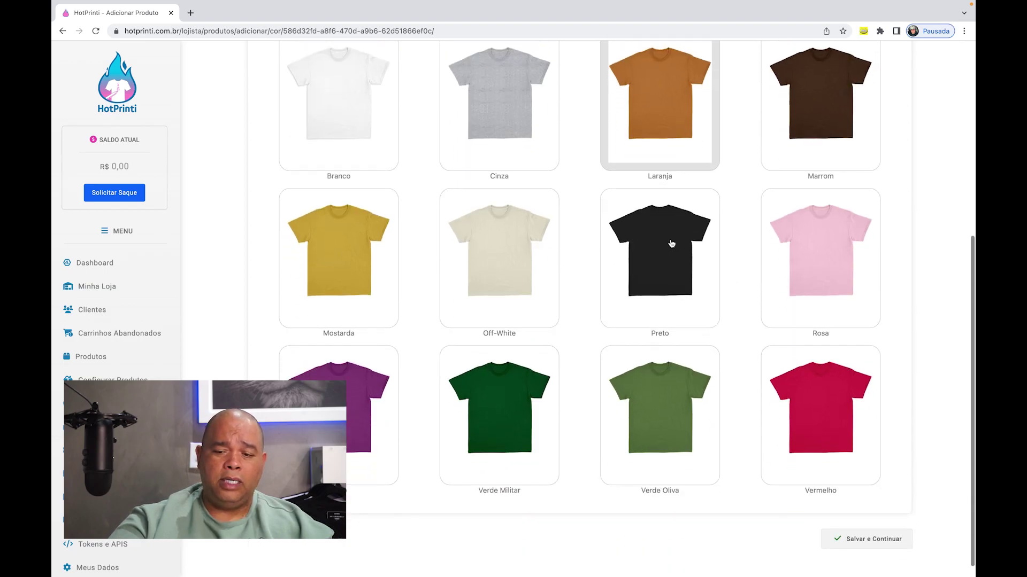
{"action": "scroll", "coordinate": [671, 244], "scroll_direction": "up", "scroll_amount": 3}
{"action": "scroll", "coordinate": [671, 244], "scroll_direction": "up", "scroll_amount": 3}
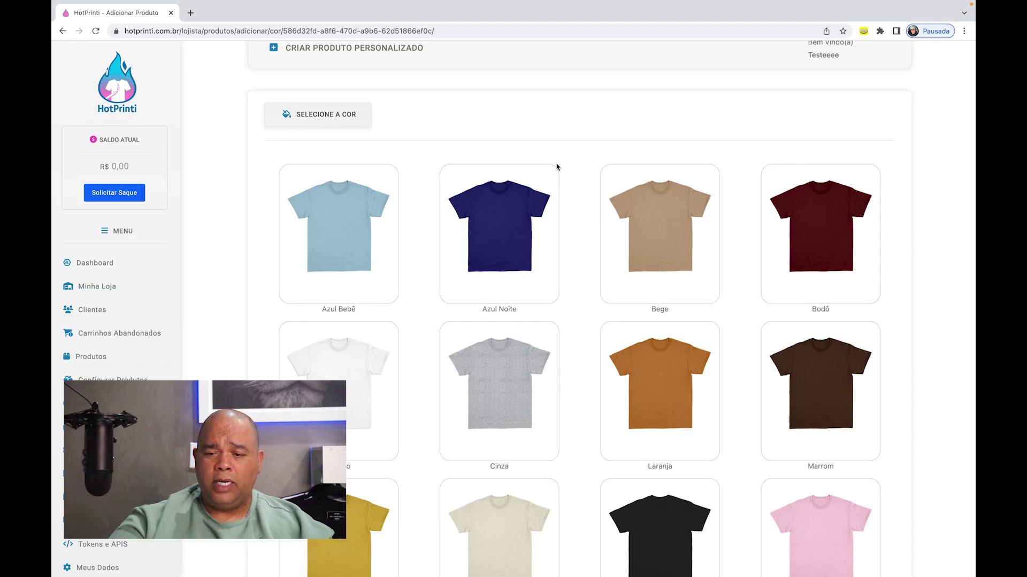
{"action": "left_click", "coordinate": [665, 227]}
{"action": "scroll", "coordinate": [898, 325], "scroll_direction": "down", "scroll_amount": 6}
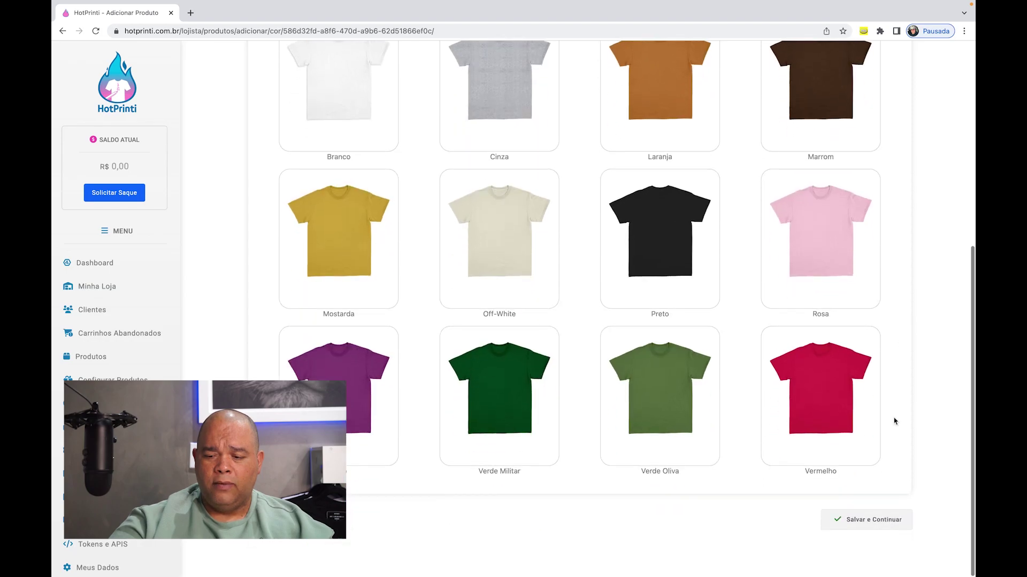
{"action": "left_click", "coordinate": [870, 523]}
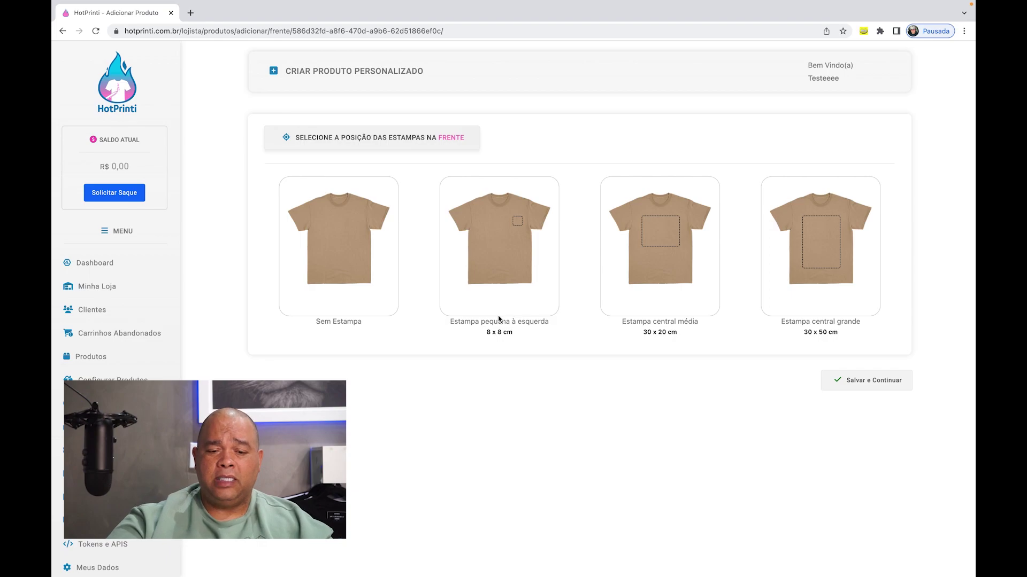
- Compare front print options (none, 8 x 8, 30 x 20 cm), then save the central 30 x 50 cm print
{"action": "left_click", "coordinate": [299, 202]}
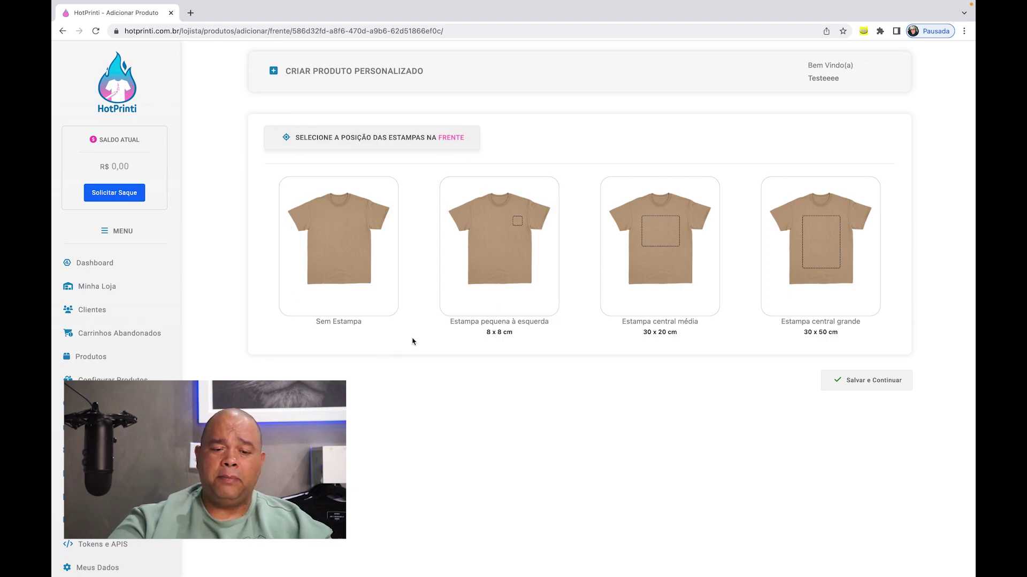
{"action": "left_click", "coordinate": [336, 260]}
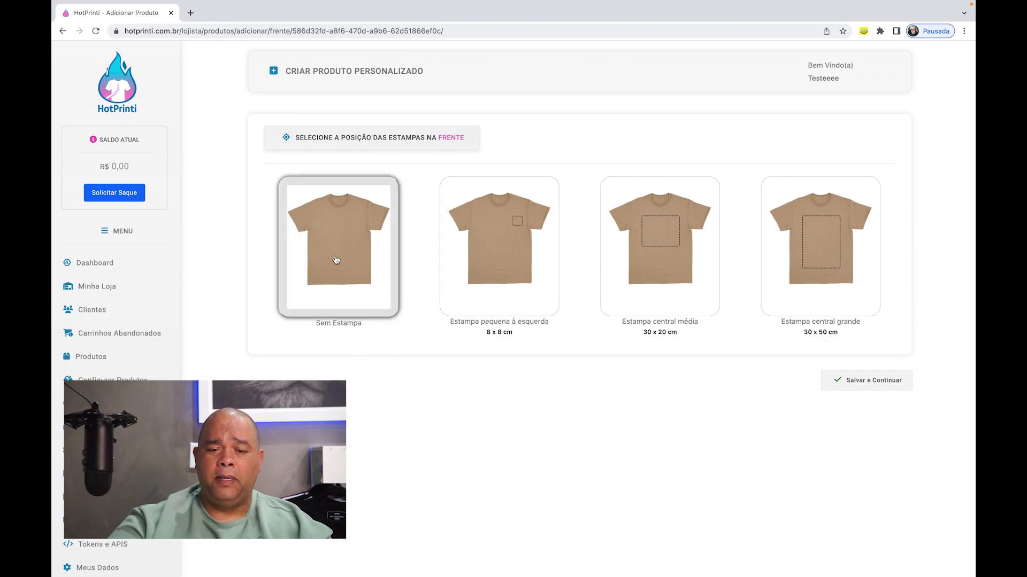
{"action": "left_click", "coordinate": [506, 246]}
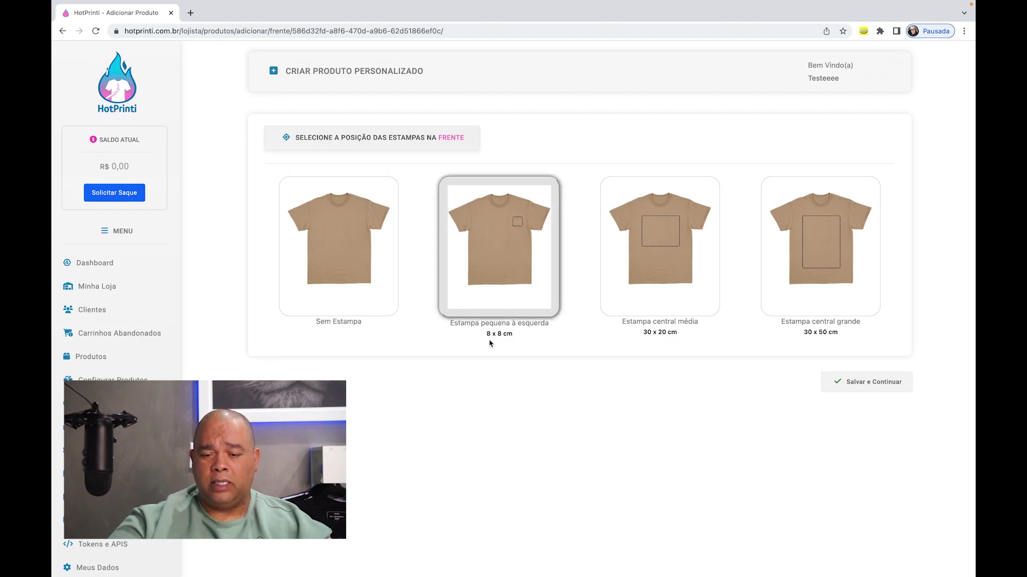
{"action": "left_click_drag", "start_coordinate": [517, 340], "coordinate": [484, 335]}
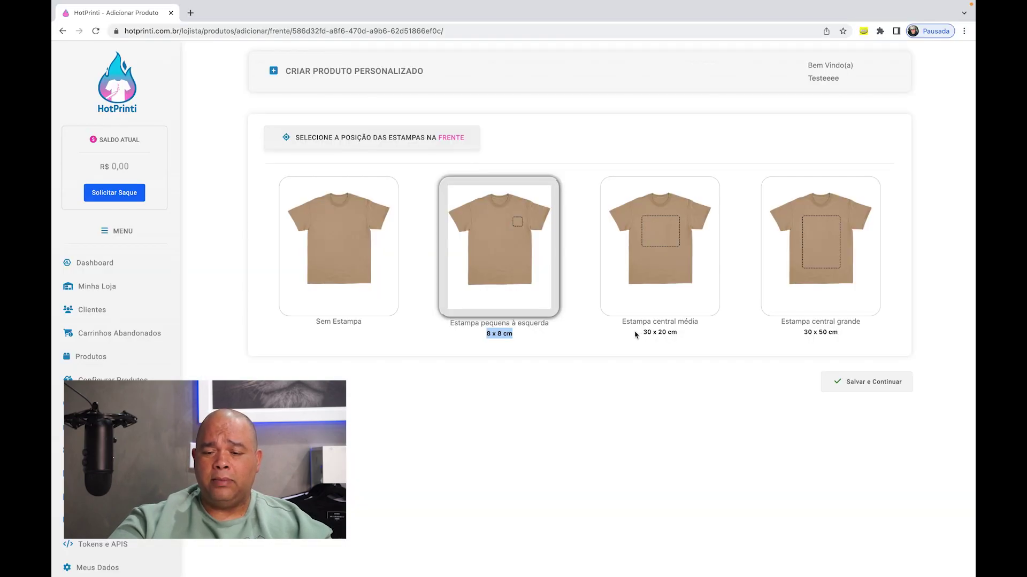
{"action": "left_click", "coordinate": [635, 334]}
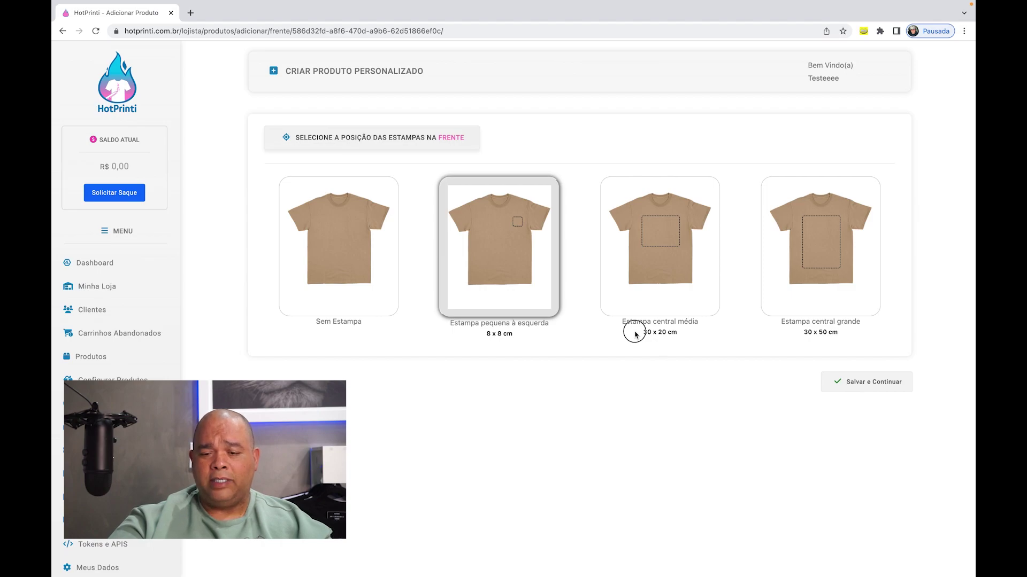
{"action": "left_click_drag", "start_coordinate": [636, 334], "coordinate": [692, 335]}
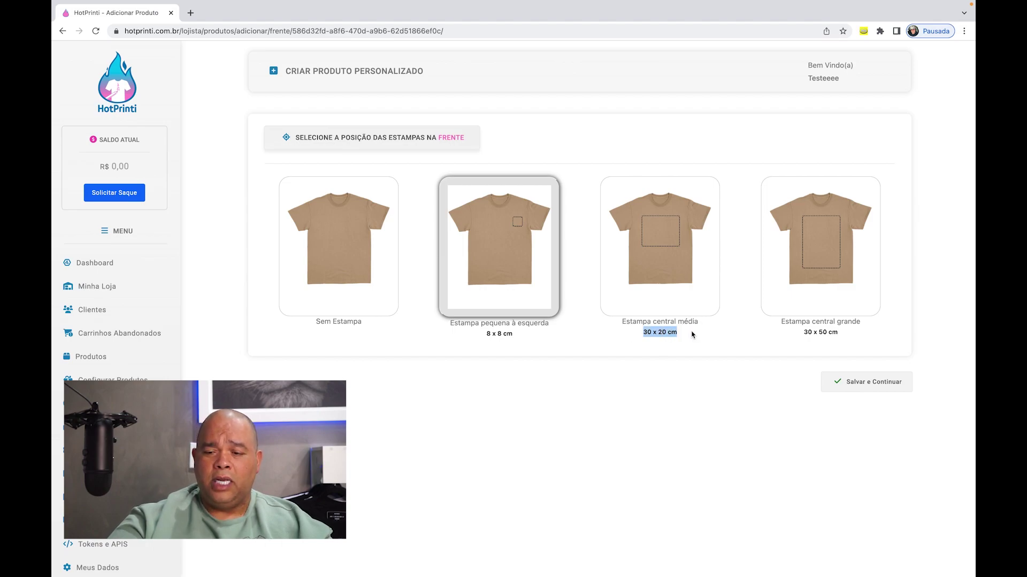
{"action": "left_click", "coordinate": [744, 347]}
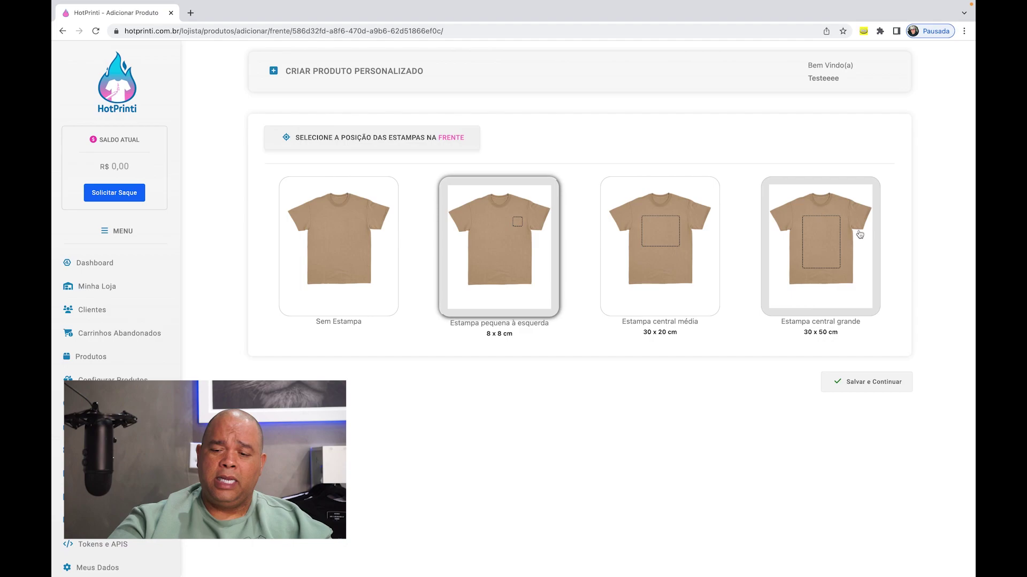
{"action": "left_click", "coordinate": [785, 343]}
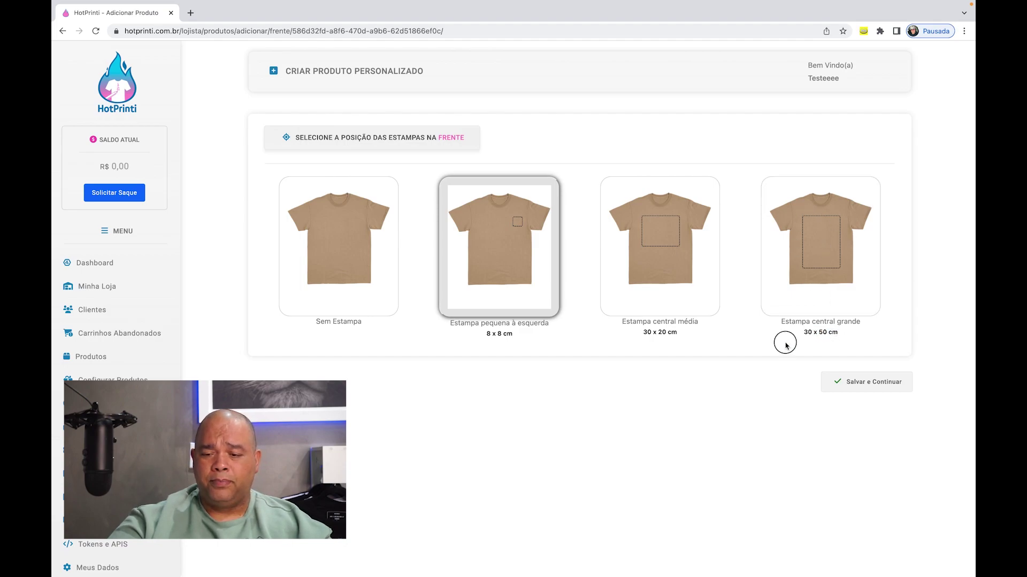
{"action": "left_click", "coordinate": [796, 260]}
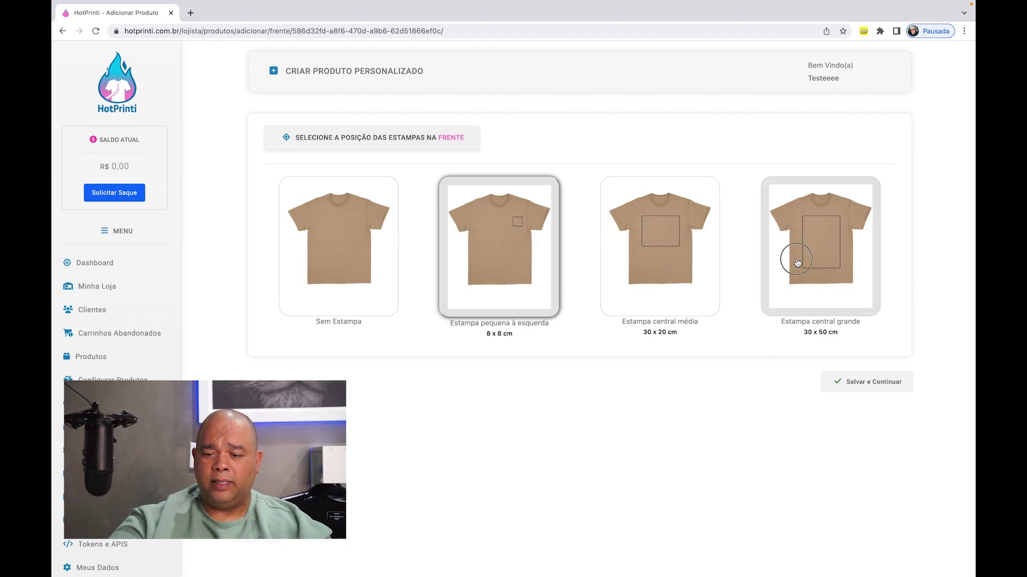
{"action": "left_click", "coordinate": [840, 383]}
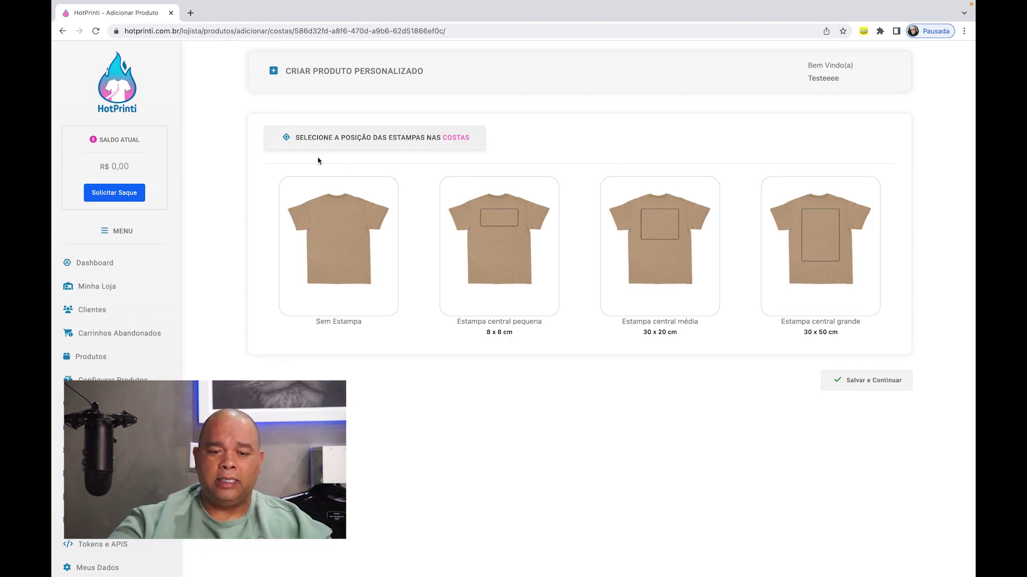
- Select Sem Estampa for the back (Costas) and save
{"action": "left_click", "coordinate": [332, 237]}
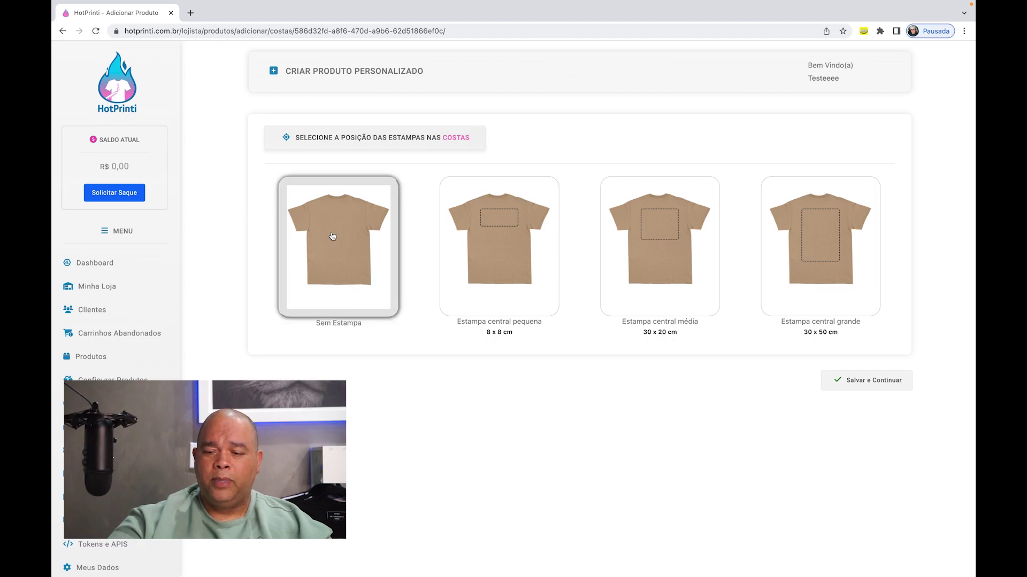
{"action": "left_click", "coordinate": [874, 381]}
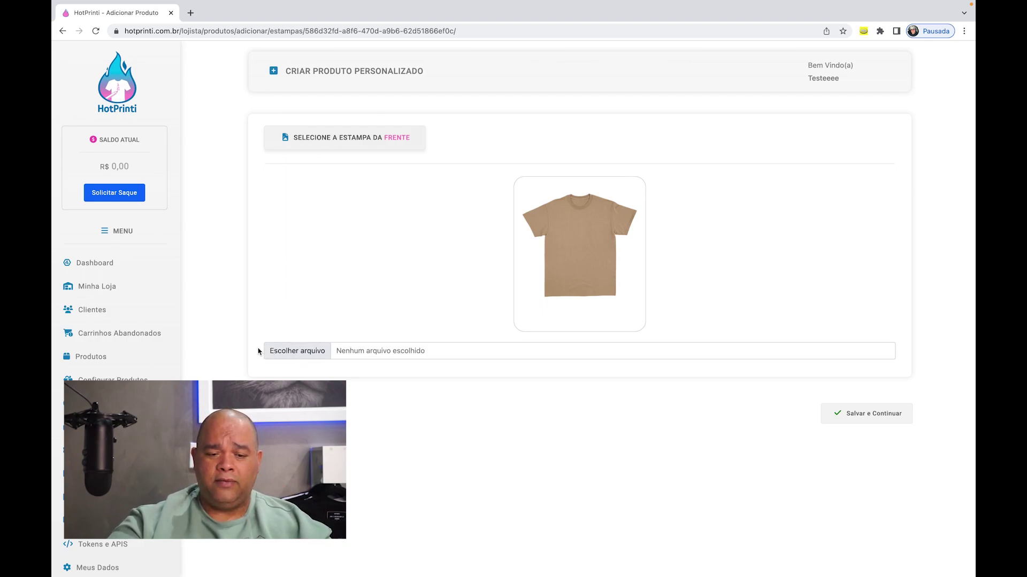
- Open the front-design file chooser, switch it to Downloads and reveal that folder in Finder
{"action": "left_click", "coordinate": [287, 352]}
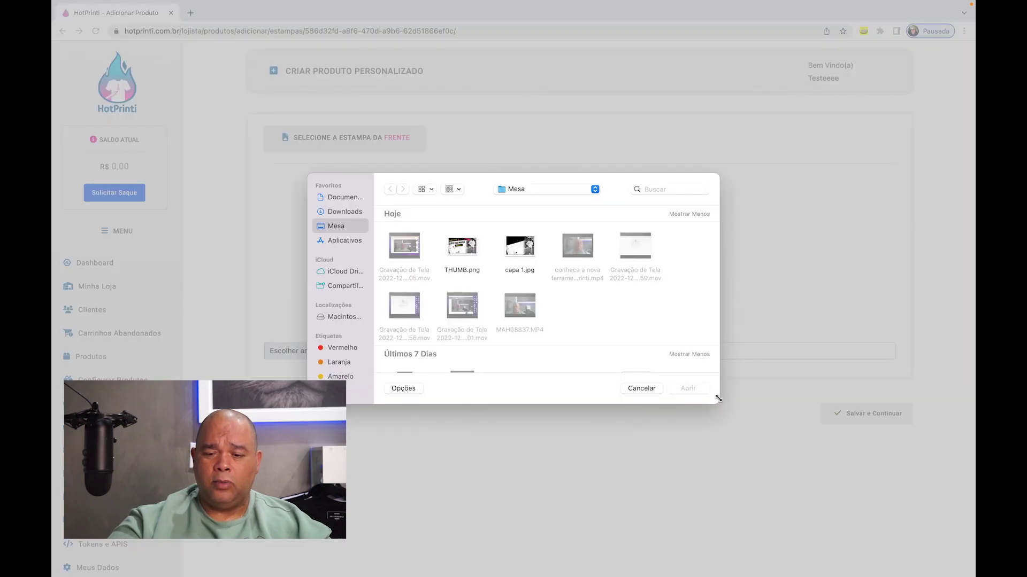
{"action": "left_click_drag", "start_coordinate": [718, 398], "coordinate": [883, 527]}
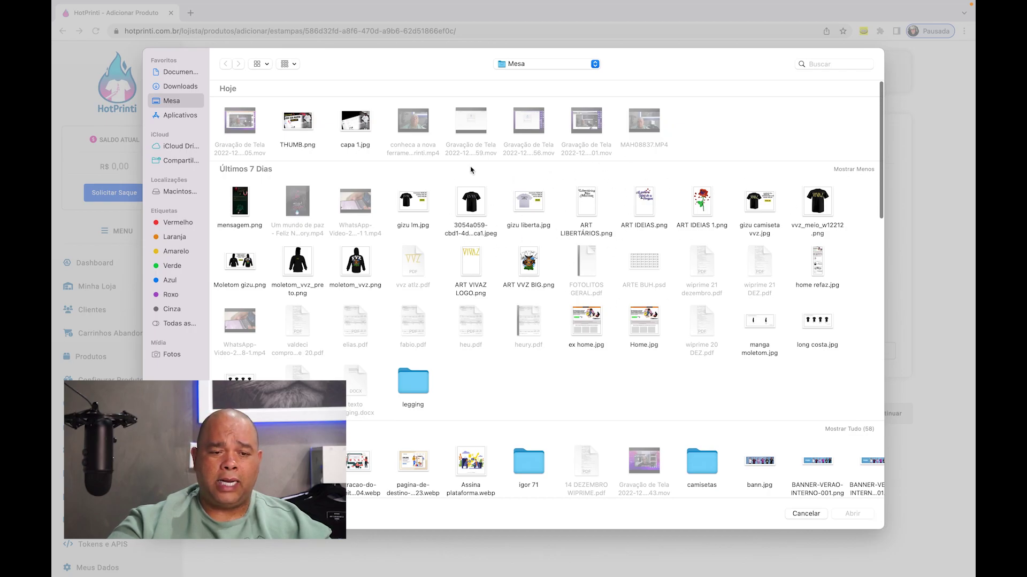
{"action": "scroll", "coordinate": [530, 219], "scroll_direction": "down", "scroll_amount": 5}
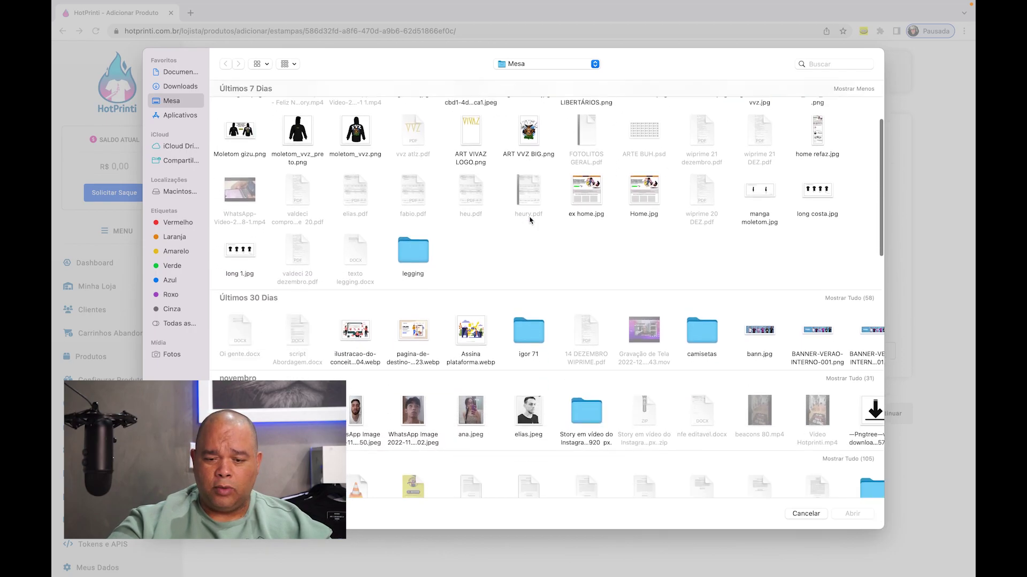
{"action": "scroll", "coordinate": [531, 219], "scroll_direction": "down", "scroll_amount": 15}
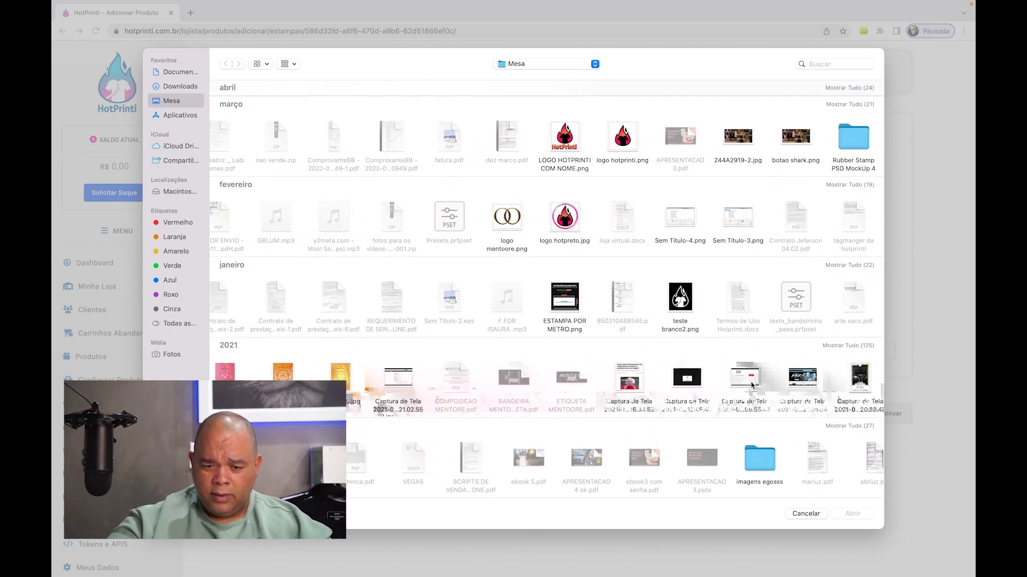
{"action": "key", "text": "alt+super+l"}
{"action": "scroll", "coordinate": [571, 298], "scroll_direction": "down", "scroll_amount": 15}
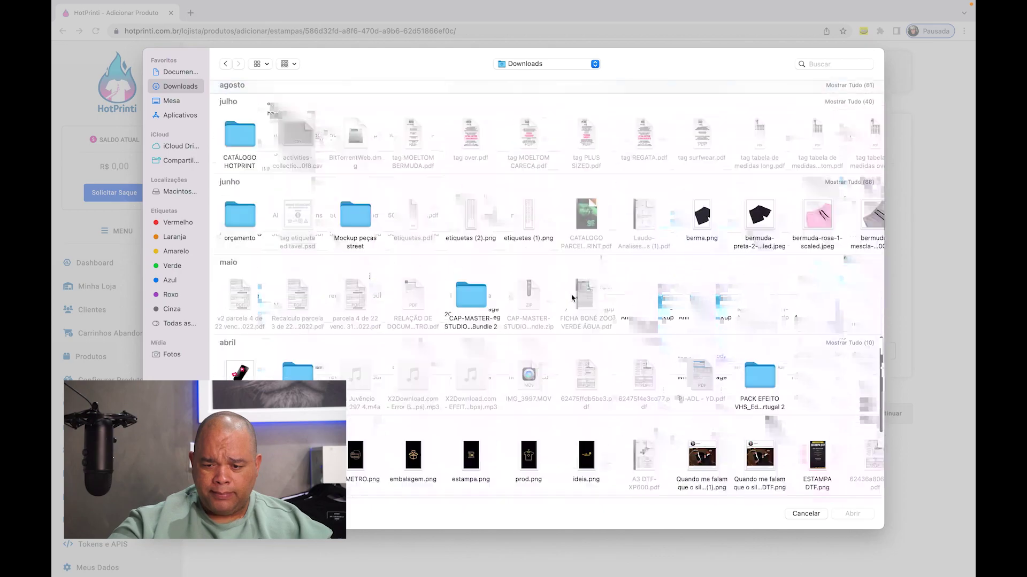
{"action": "right_click", "coordinate": [488, 236]}
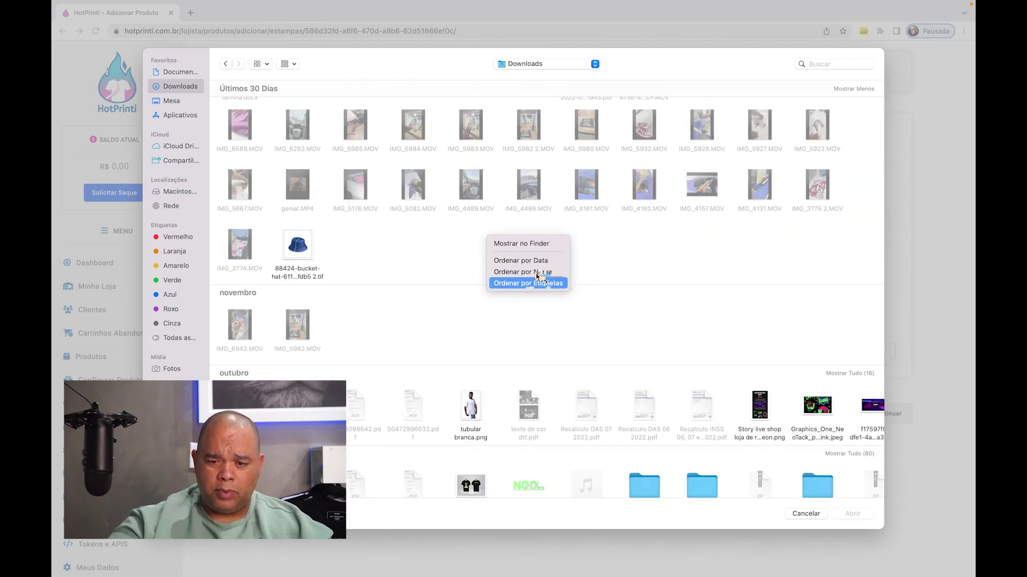
{"action": "left_click", "coordinate": [530, 243]}
{"action": "left_click", "coordinate": [147, 71]}
{"action": "right_click", "coordinate": [493, 172]}
- Group the Downloads files by kind in a full-screen Finder window
{"action": "left_click", "coordinate": [671, 250]}
{"action": "key", "text": "ctrl+super+f"}
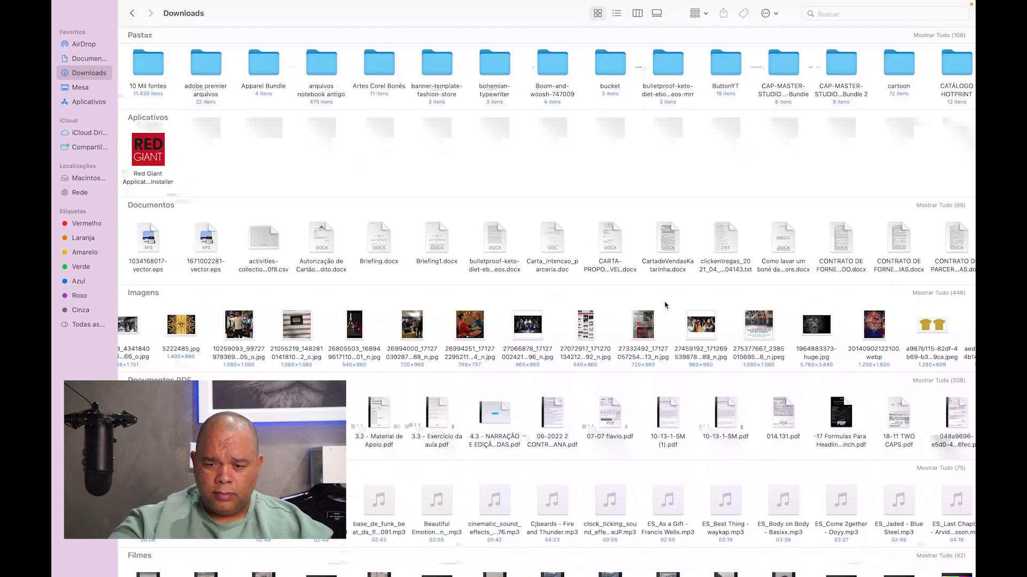
{"action": "scroll", "coordinate": [662, 343], "scroll_direction": "right", "scroll_amount": 10}
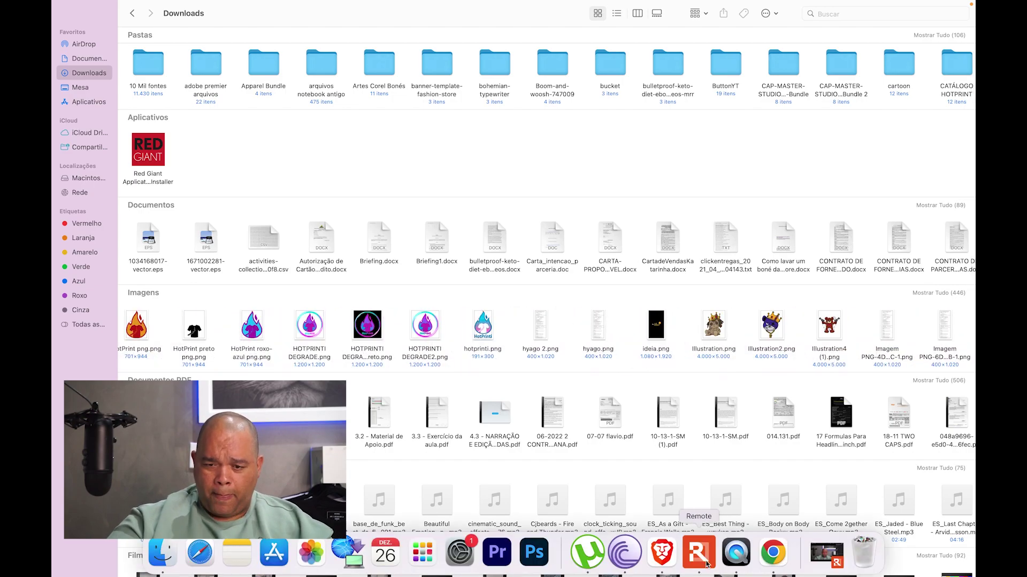
- Back in the upload dialog, search the Mac for 'il' to find the illustration images
{"action": "left_click", "coordinate": [725, 559]}
{"action": "left_click", "coordinate": [822, 66]}
{"action": "type", "text": "il"}
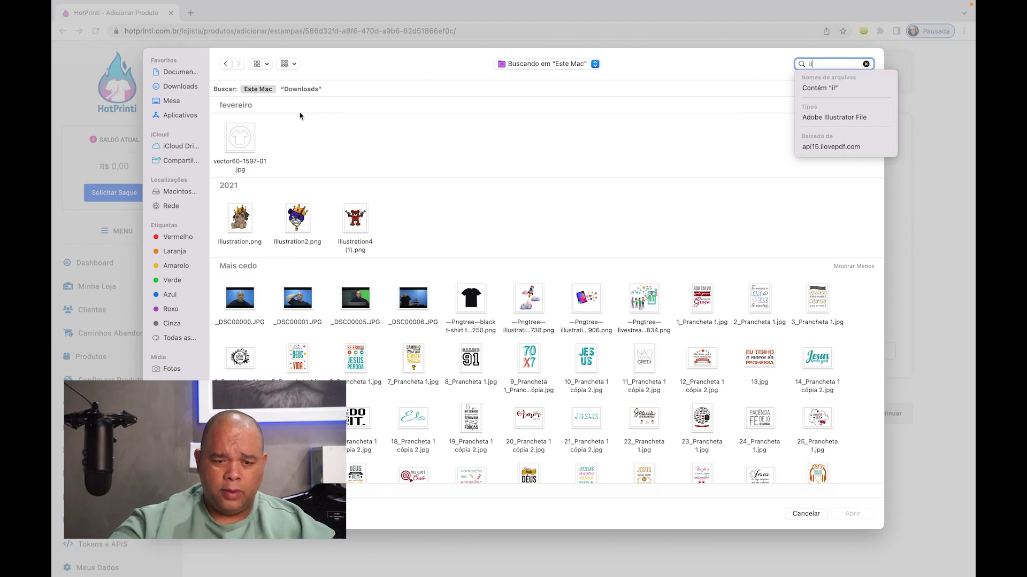
- Pick illustration.png as the t-shirt's front print and proceed to the Definir Valor de Venda page
{"action": "double_click", "coordinate": [246, 221]}
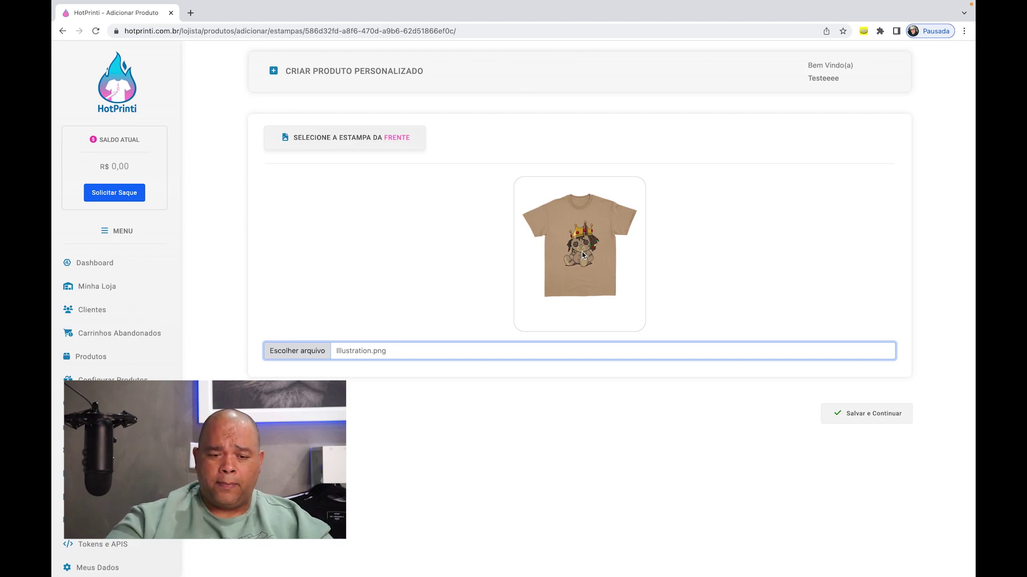
{"action": "left_click", "coordinate": [385, 255]}
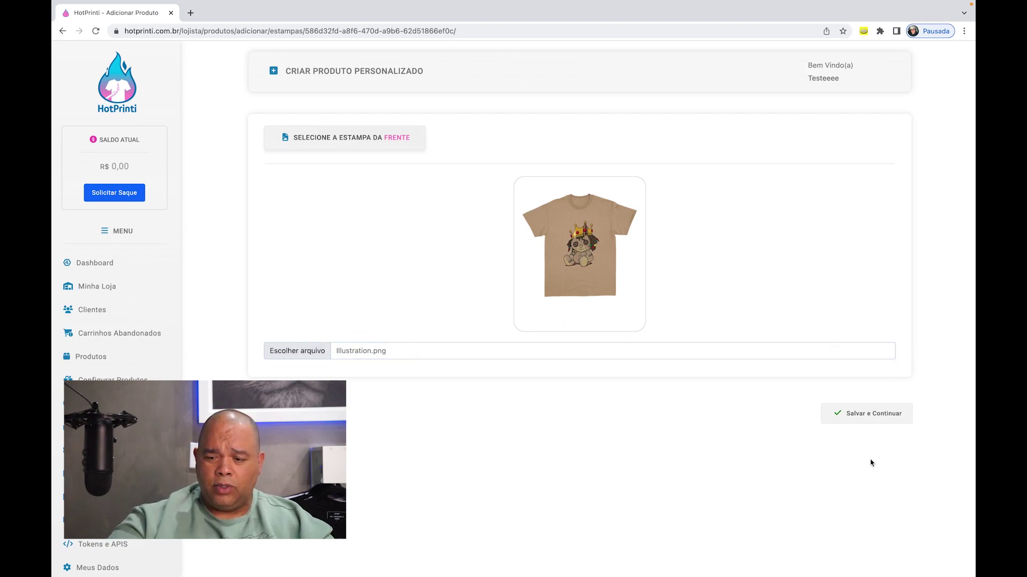
{"action": "left_click", "coordinate": [863, 421]}
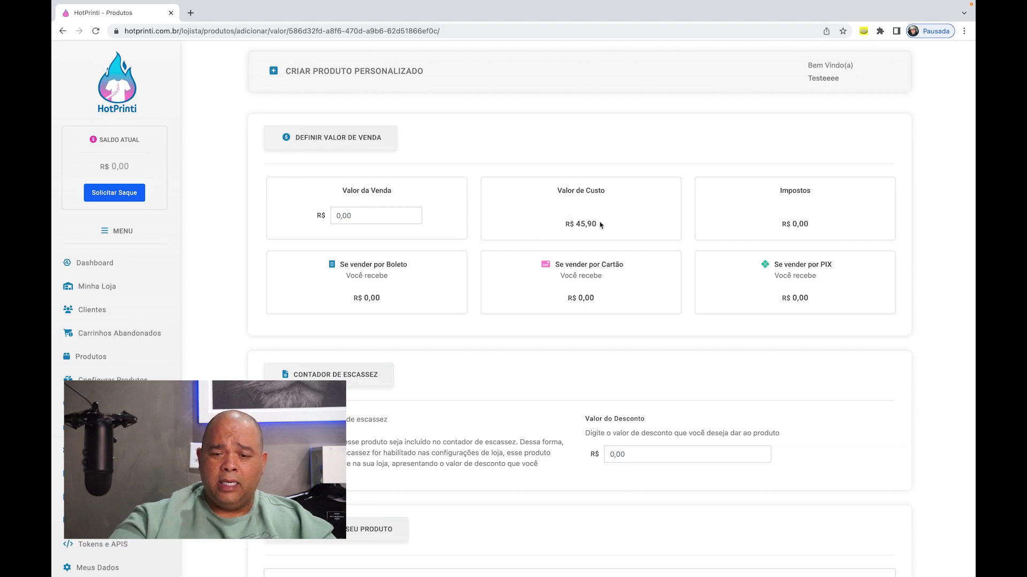
- Enter a sale price of R$ 129,00 against the R$ 45,90 cost price
{"action": "left_click_drag", "start_coordinate": [599, 223], "coordinate": [623, 195]}
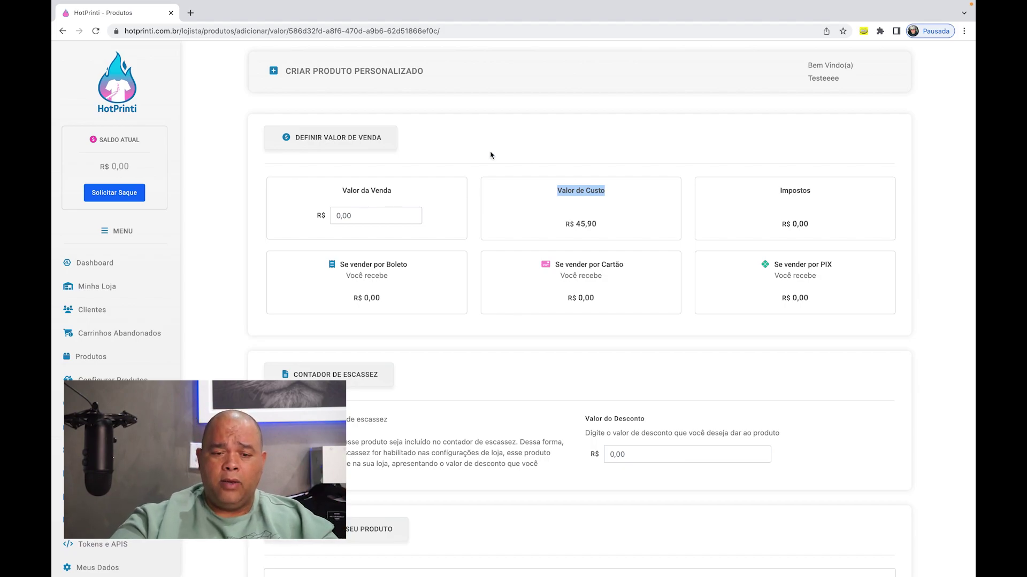
{"action": "left_click", "coordinate": [374, 214]}
{"action": "type", "text": "129,00"}
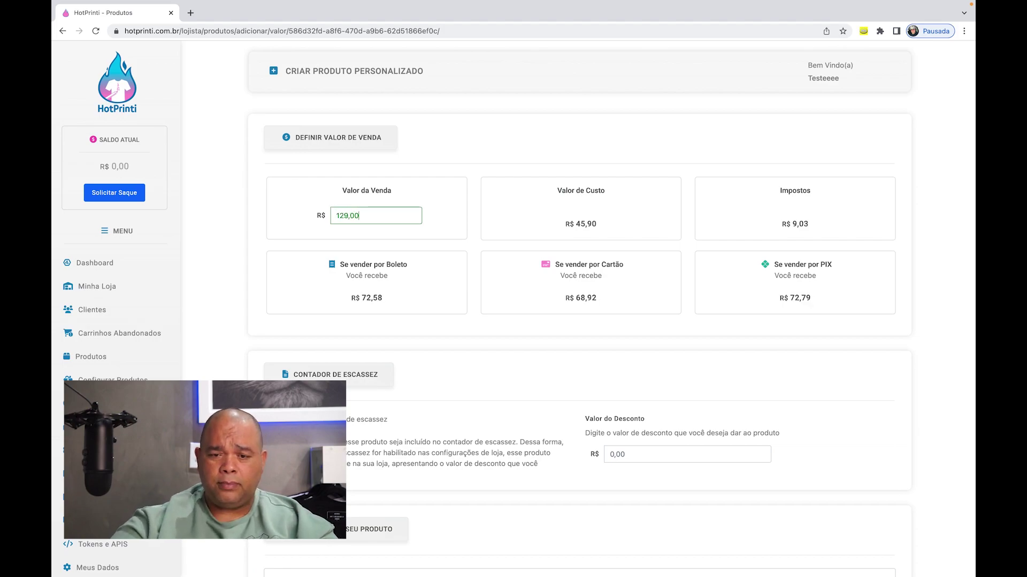
{"action": "left_click", "coordinate": [524, 178]}
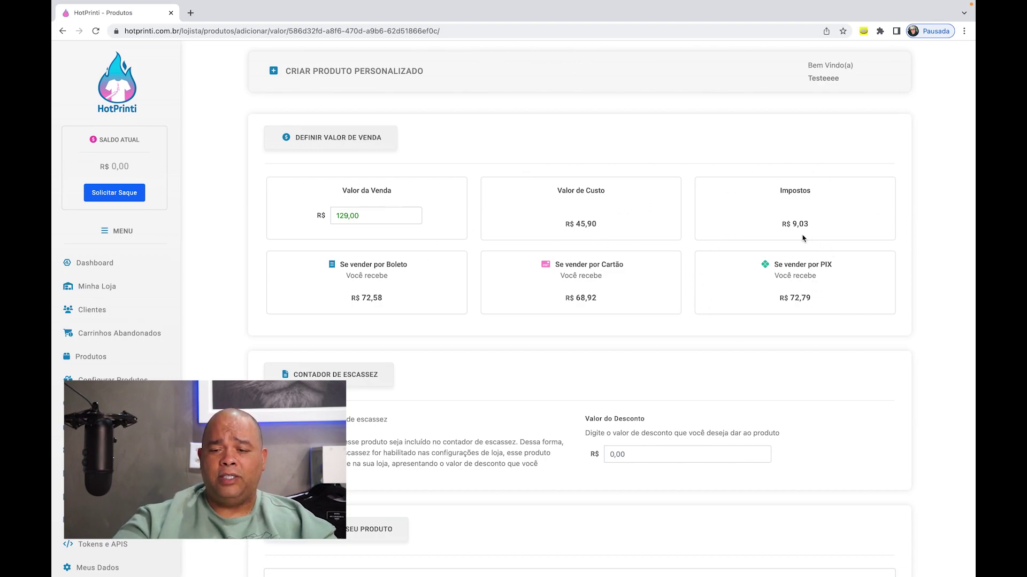
- Review the R$ 9,03 taxes and payouts: R$ 72,58 boleto, R$ 68,92 card, R$ 72,79 PIX
{"action": "left_click_drag", "start_coordinate": [823, 226], "coordinate": [767, 229]}
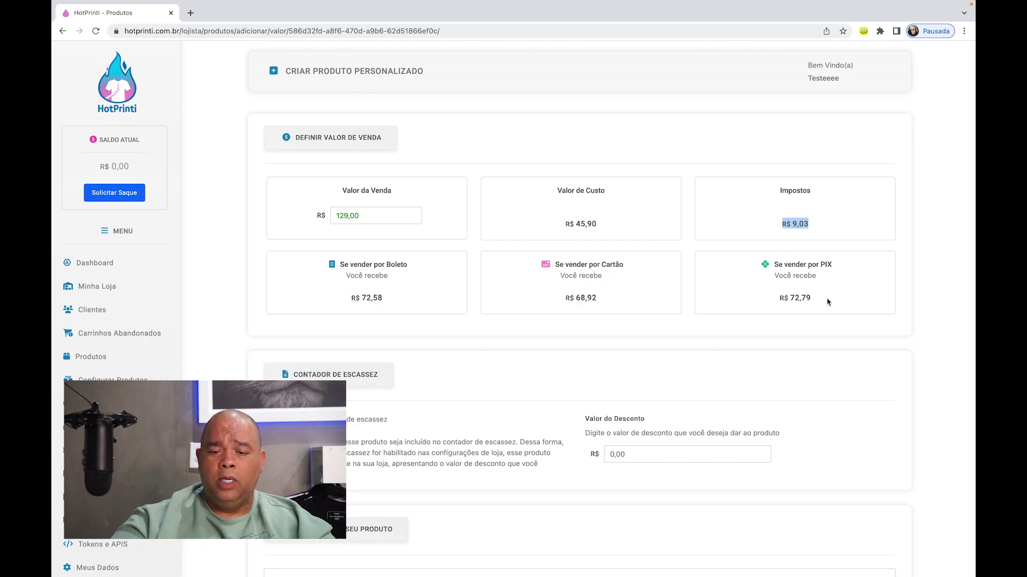
{"action": "left_click_drag", "start_coordinate": [827, 303], "coordinate": [742, 303]}
{"action": "left_click_drag", "start_coordinate": [608, 291], "coordinate": [314, 301]}
{"action": "left_click", "coordinate": [522, 342]}
{"action": "left_click_drag", "start_coordinate": [327, 266], "coordinate": [419, 262]}
{"action": "left_click_drag", "start_coordinate": [392, 304], "coordinate": [335, 297]}
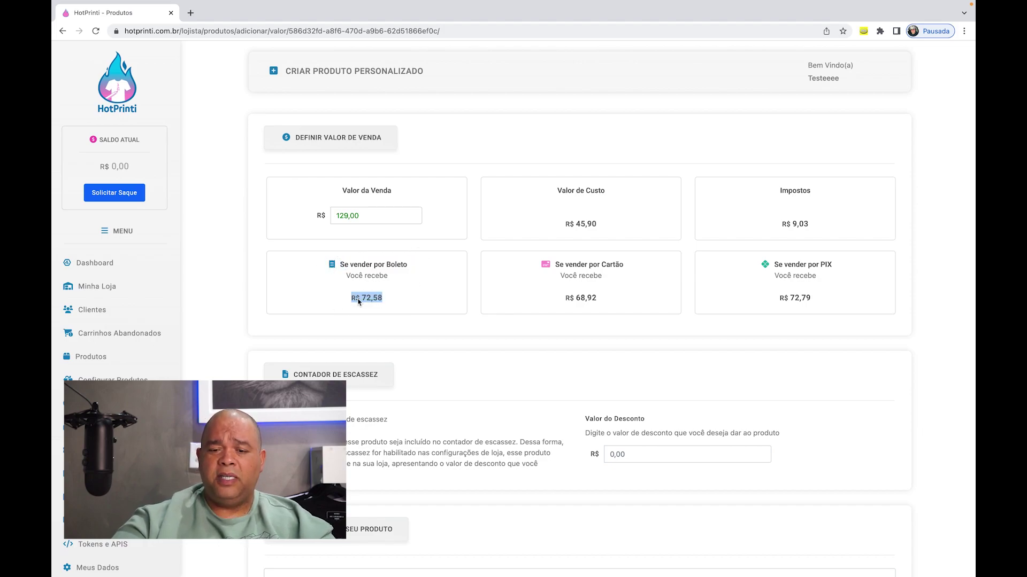
{"action": "left_click_drag", "start_coordinate": [607, 299], "coordinate": [550, 297]}
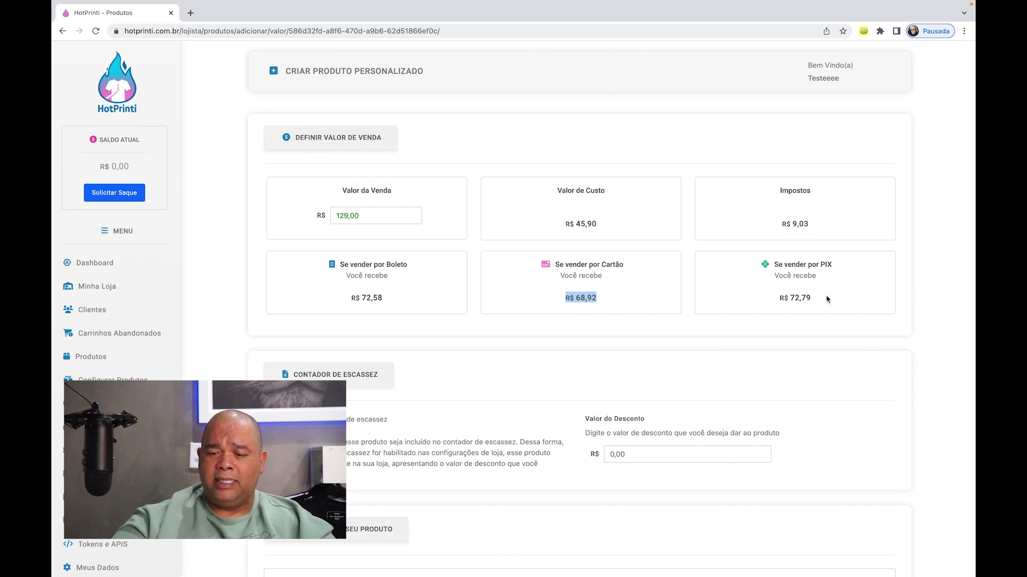
{"action": "left_click_drag", "start_coordinate": [829, 300], "coordinate": [722, 300]}
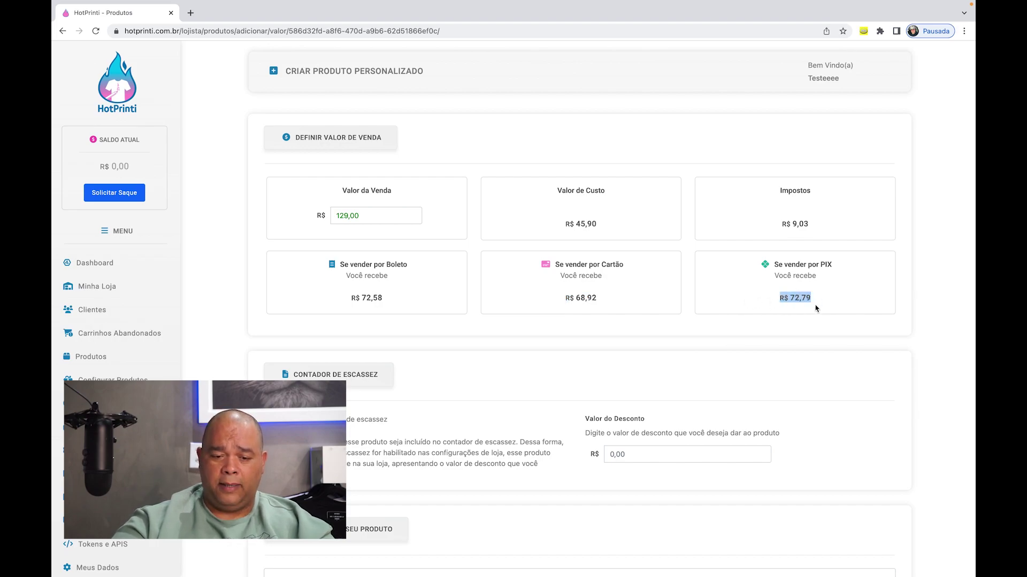
{"action": "scroll", "coordinate": [676, 296], "scroll_direction": "down", "scroll_amount": 2}
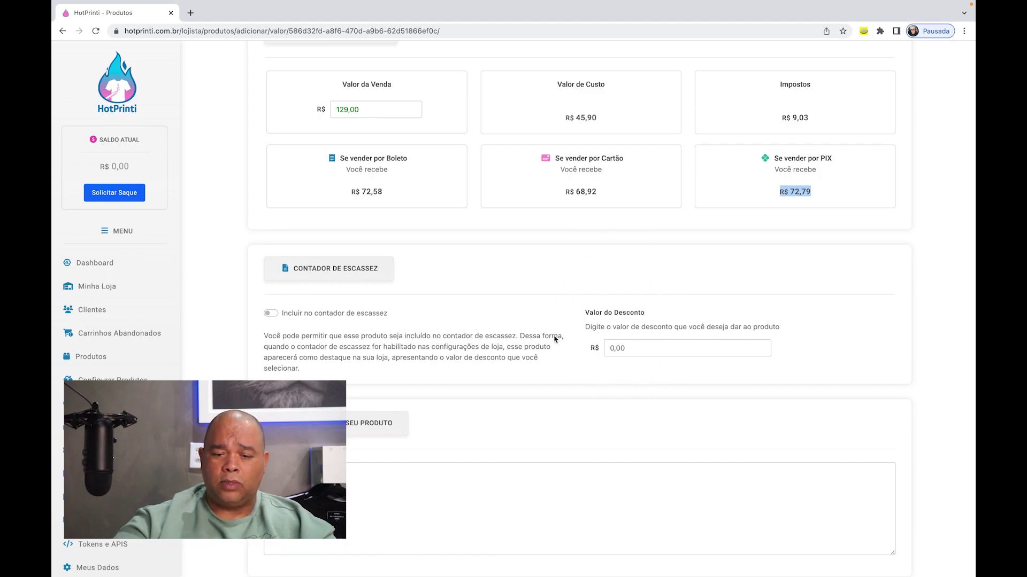
{"action": "scroll", "coordinate": [583, 337], "scroll_direction": "down", "scroll_amount": 2}
{"action": "scroll", "coordinate": [583, 337], "scroll_direction": "down", "scroll_amount": 1}
- Type a streetwear product description into the Descrição do seu produto box, fixing typos
{"action": "left_click", "coordinate": [534, 428]}
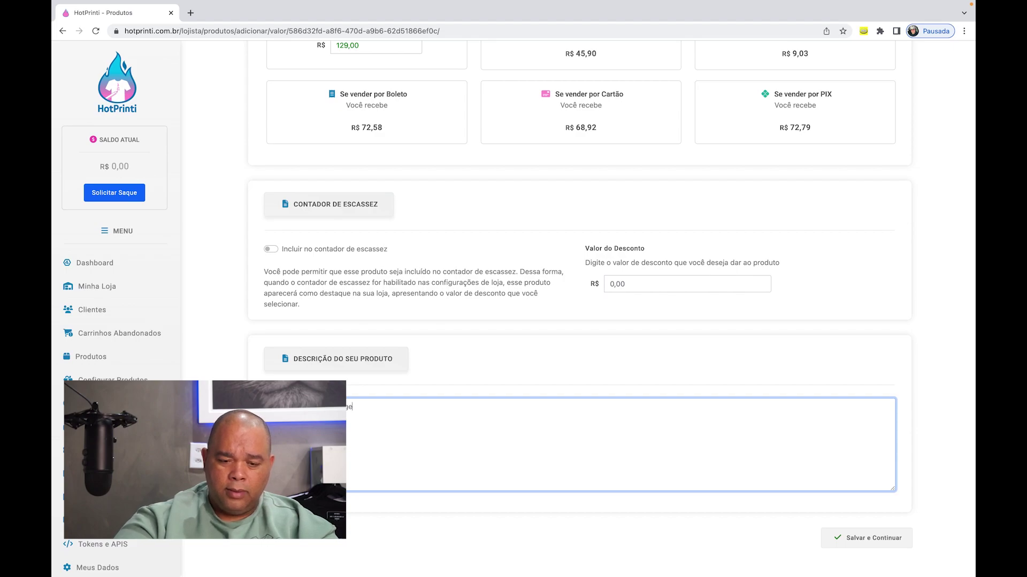
{"action": "type", "text": "s"}
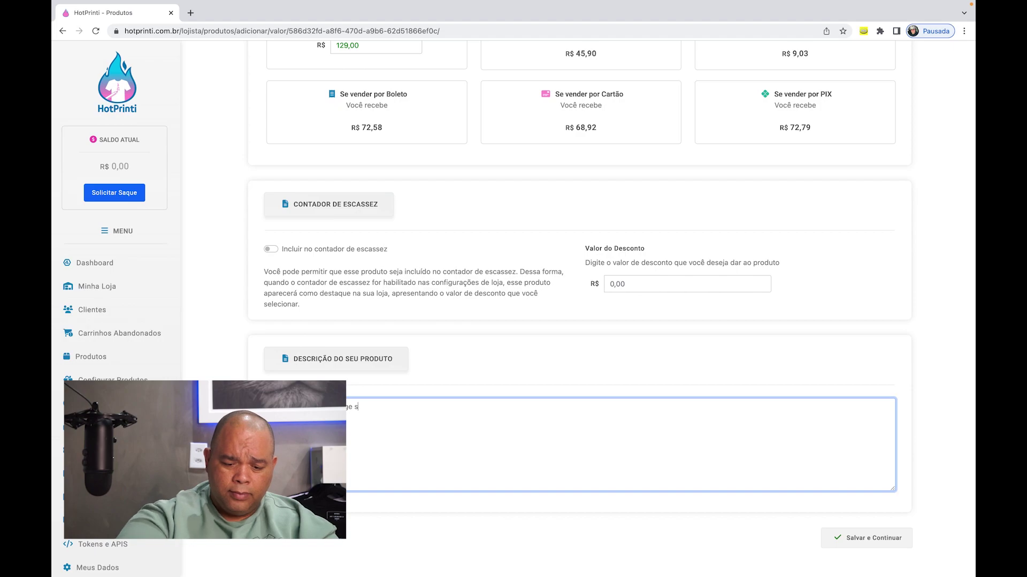
{"action": "type", "text": "ytreeeet"}
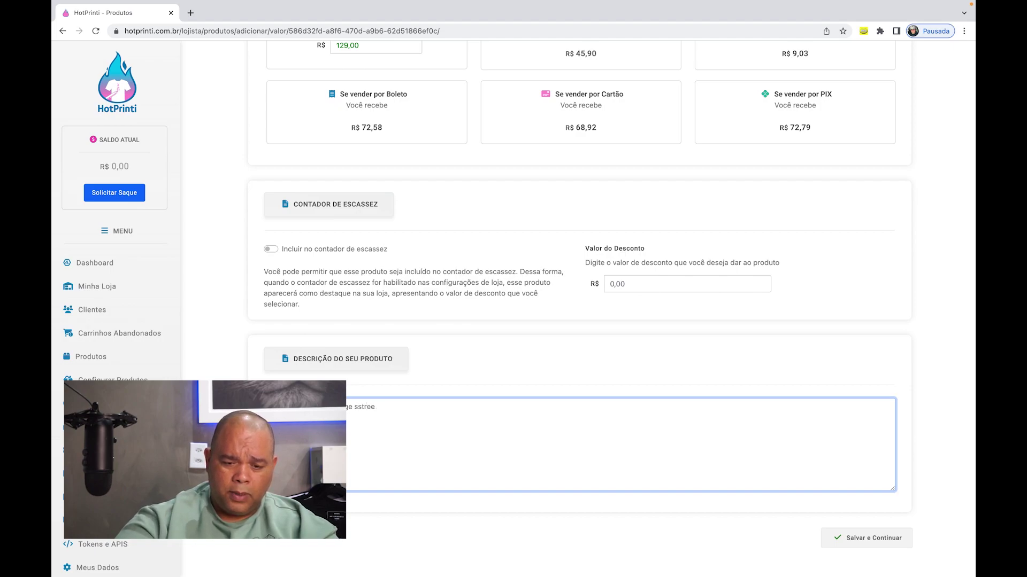
{"action": "key", "text": "BackSpace"}
{"action": "key", "text": "BackSpace"}
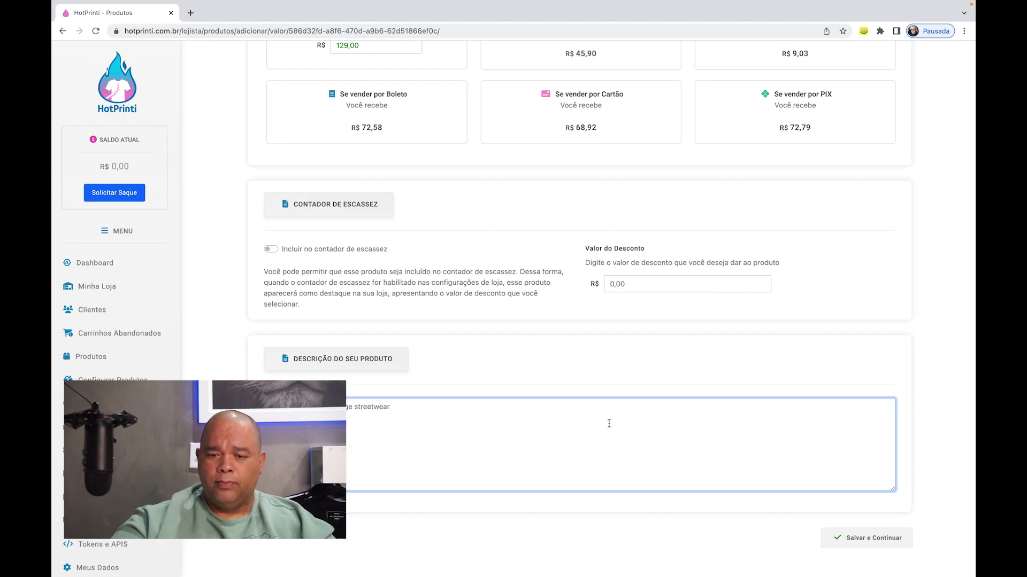
{"action": "scroll", "coordinate": [892, 303], "scroll_direction": "up", "scroll_amount": 3}
{"action": "scroll", "coordinate": [891, 306], "scroll_direction": "down", "scroll_amount": 3}
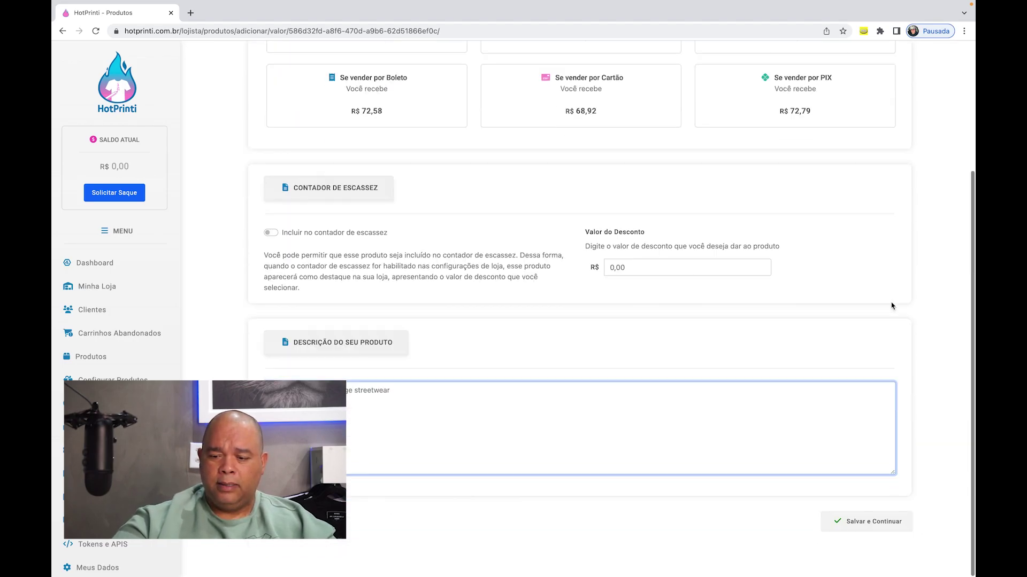
{"action": "scroll", "coordinate": [892, 306], "scroll_direction": "up", "scroll_amount": 1}
- Save the R$ 129,00 price and description with Salvar e Continuar
{"action": "left_click", "coordinate": [864, 539]}
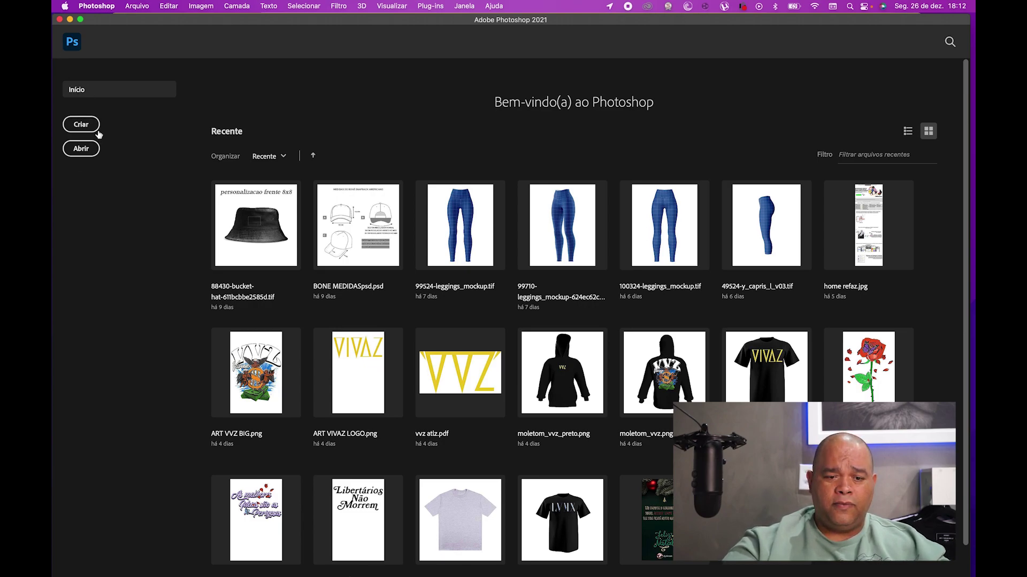
- Create a new document in centimetres: width 30, height 50, resolution 300, Cores CMYK
{"action": "left_click", "coordinate": [82, 125]}
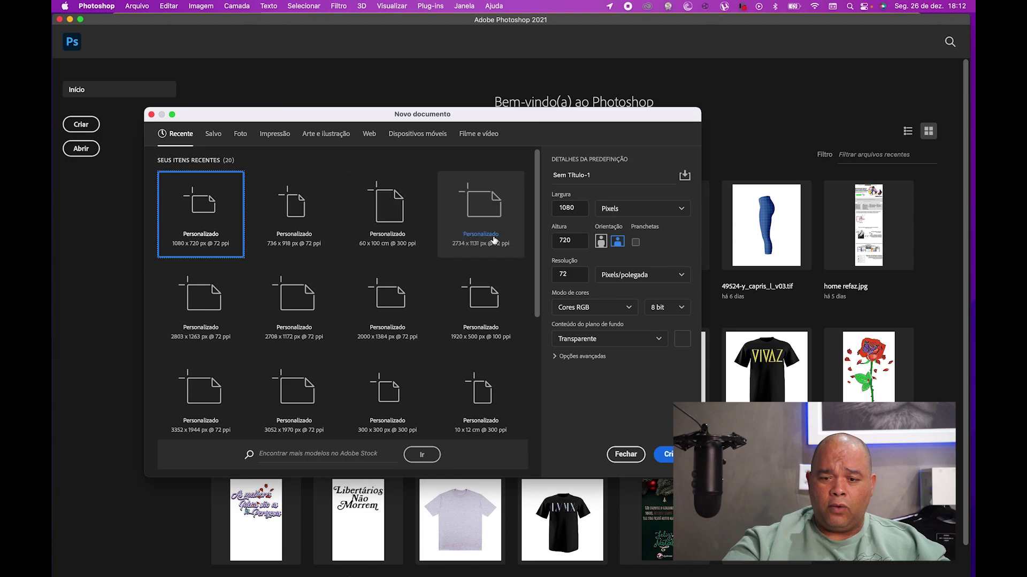
{"action": "left_click", "coordinate": [638, 209]}
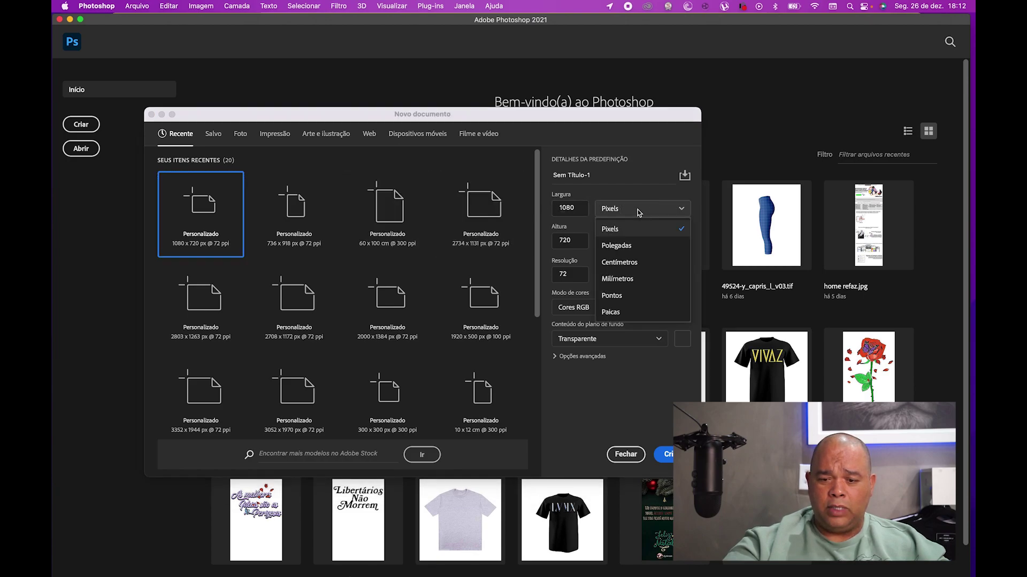
{"action": "left_click", "coordinate": [645, 262]}
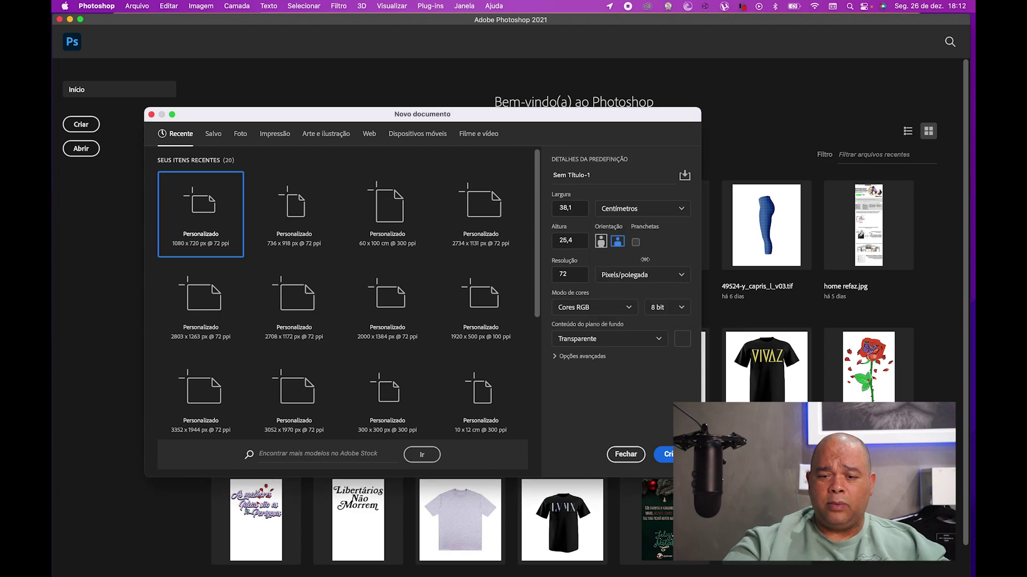
{"action": "left_click", "coordinate": [580, 209]}
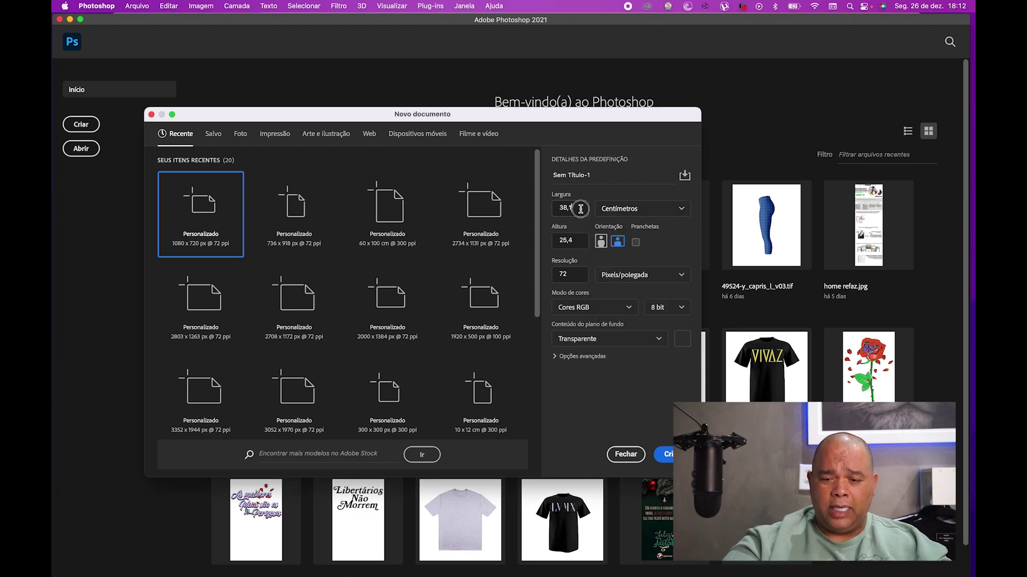
{"action": "type", "text": "30"}
{"action": "left_click", "coordinate": [579, 242]}
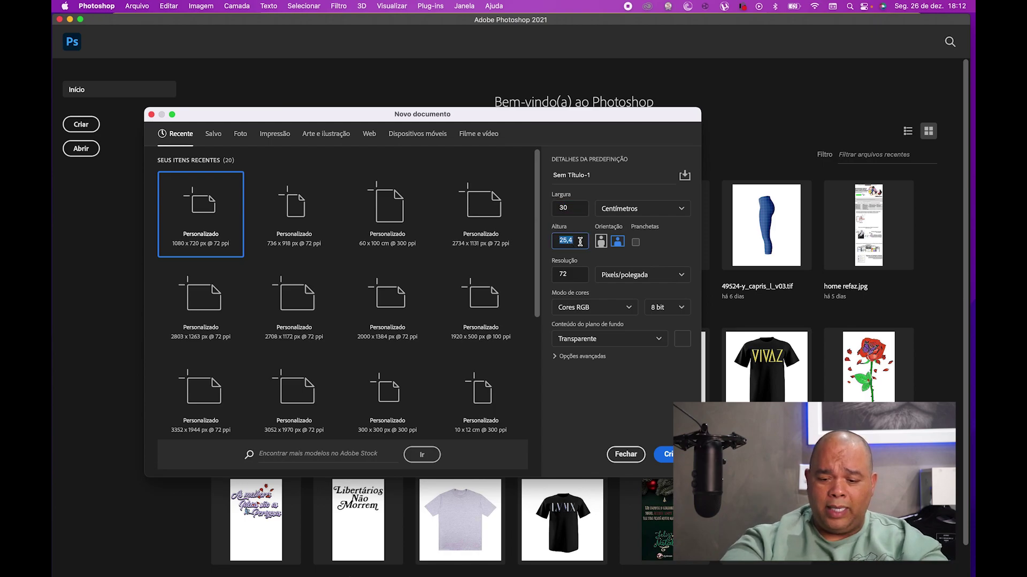
{"action": "type", "text": "50"}
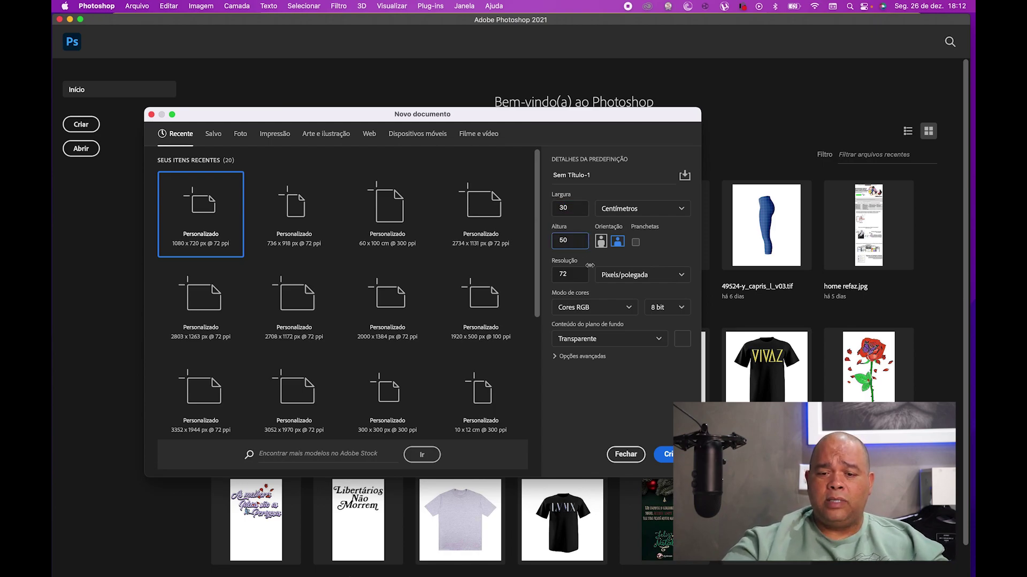
{"action": "left_click", "coordinate": [576, 276]}
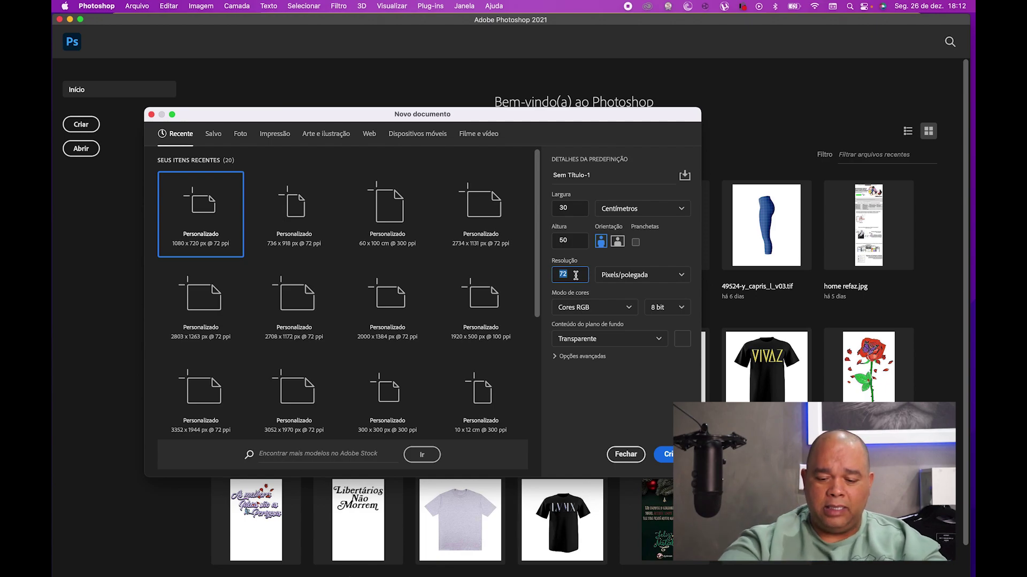
{"action": "type", "text": "300"}
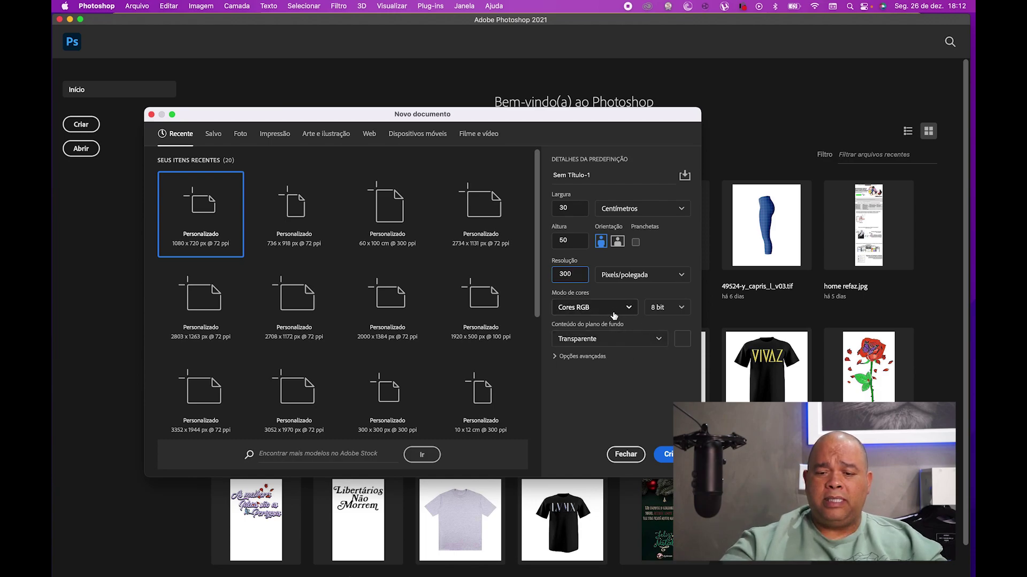
{"action": "left_click", "coordinate": [631, 313]}
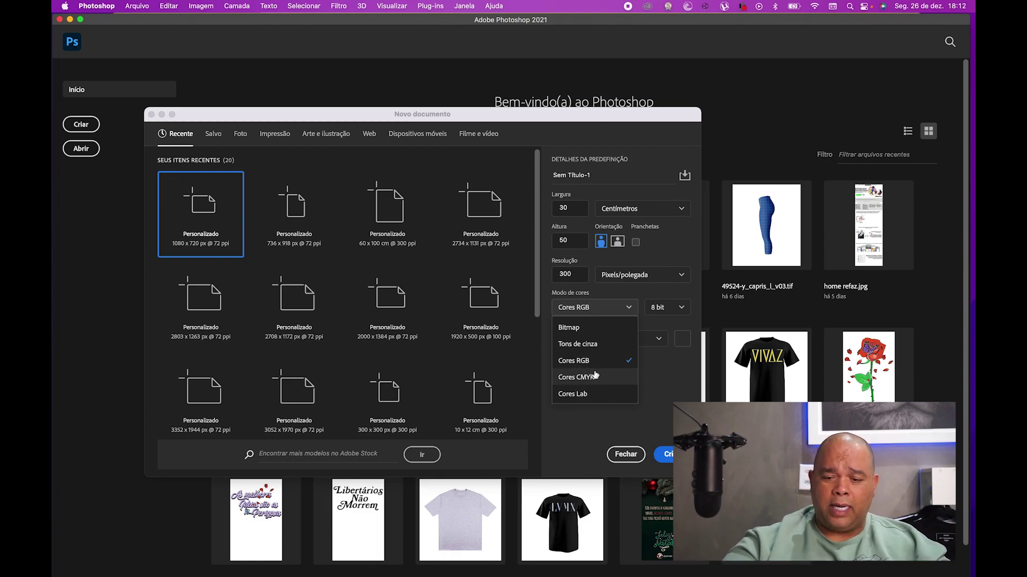
{"action": "left_click", "coordinate": [602, 377]}
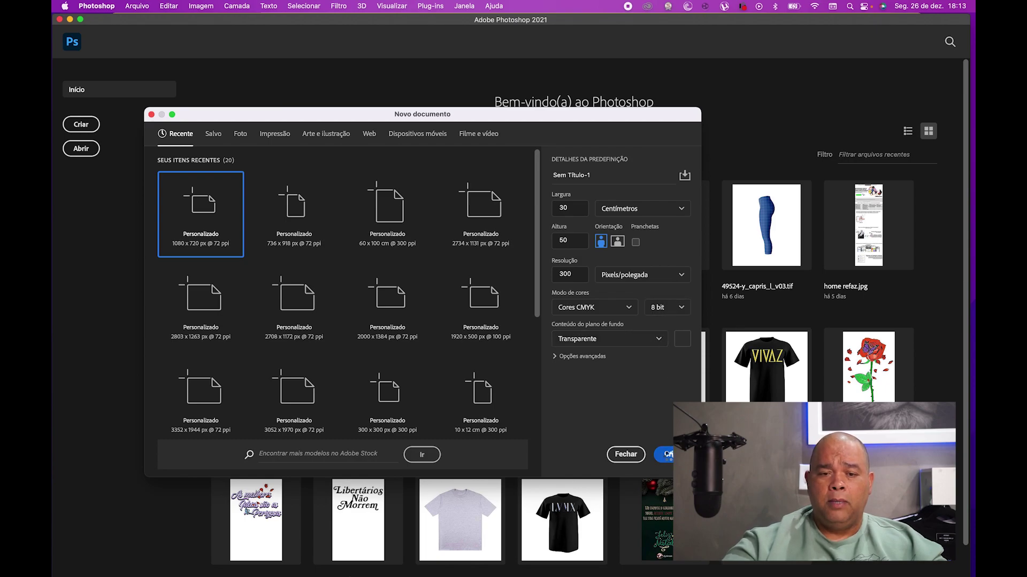
{"action": "left_click", "coordinate": [669, 455]}
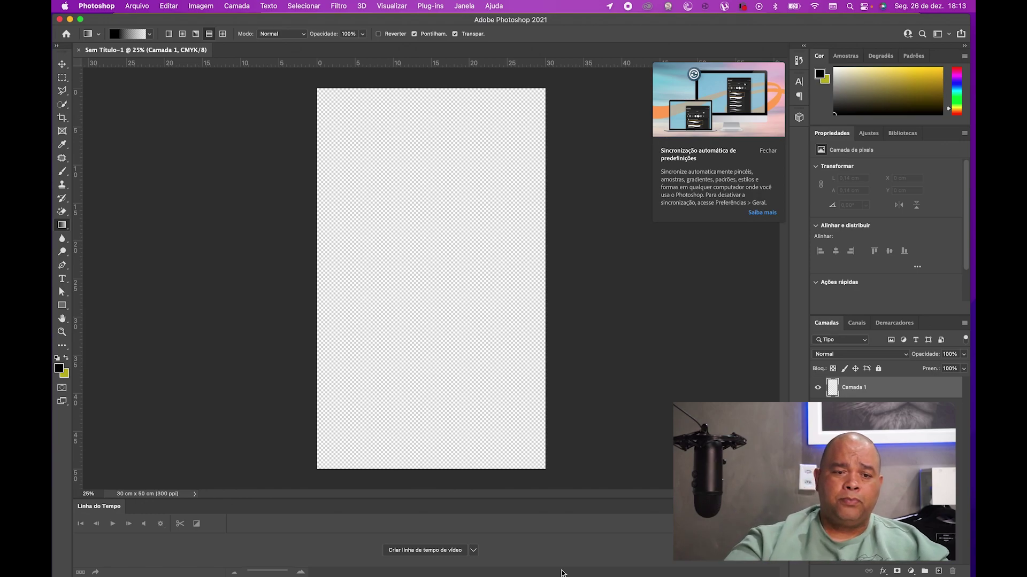
- Open Illustration.png from Downloads via a file search, leaving its missing colour profile as is
{"action": "left_click", "coordinate": [140, 7]}
{"action": "left_click", "coordinate": [143, 29]}
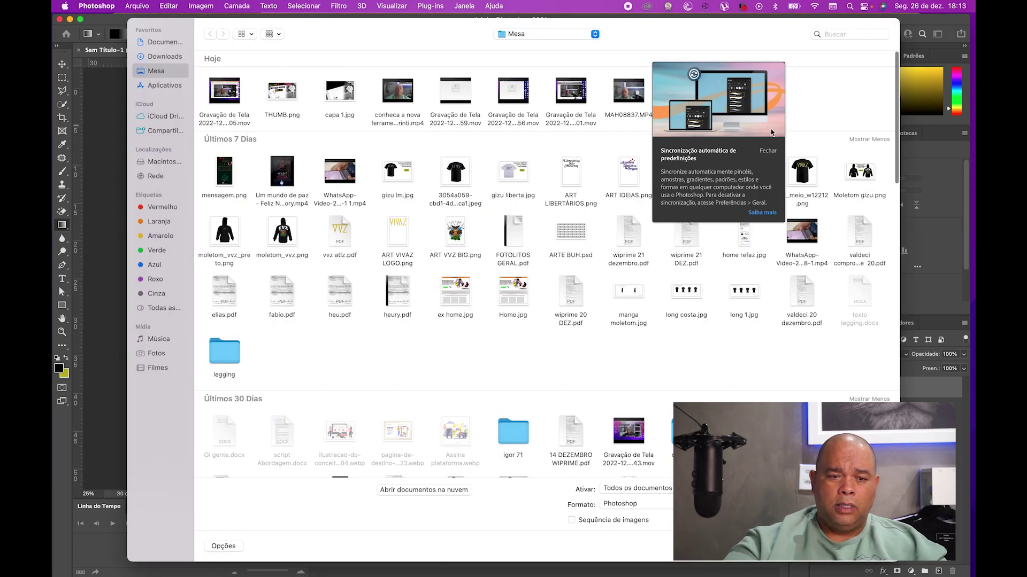
{"action": "left_click", "coordinate": [768, 151]}
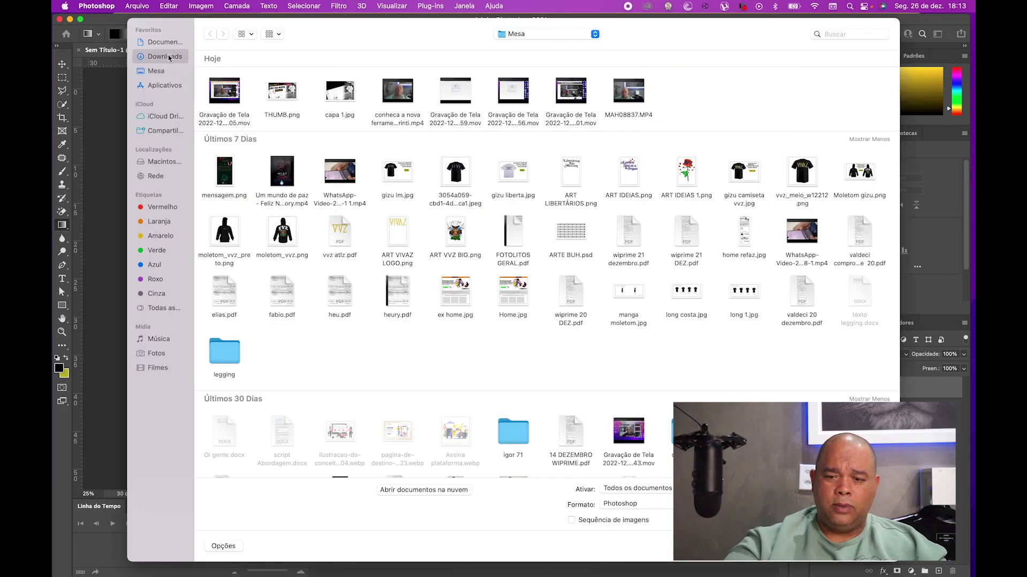
{"action": "left_click", "coordinate": [169, 58]}
{"action": "left_click", "coordinate": [843, 34]}
{"action": "type", "text": "il"}
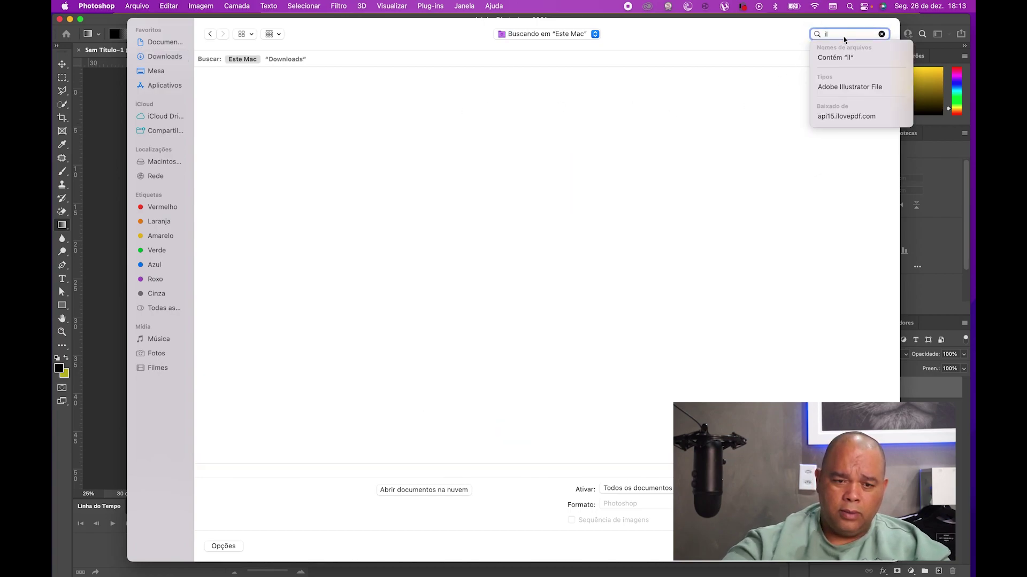
{"action": "type", "text": "u"}
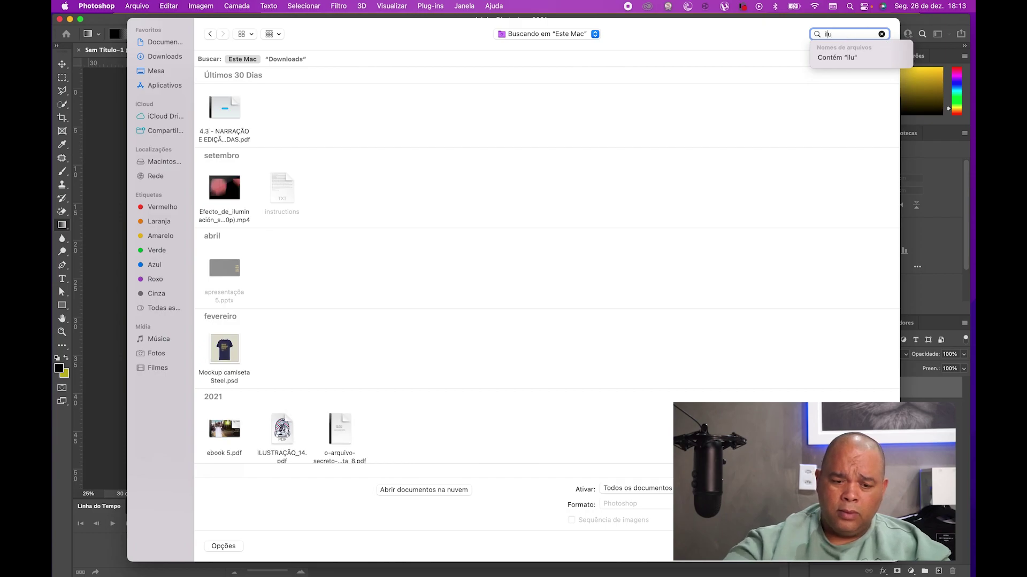
{"action": "type", "text": "l"}
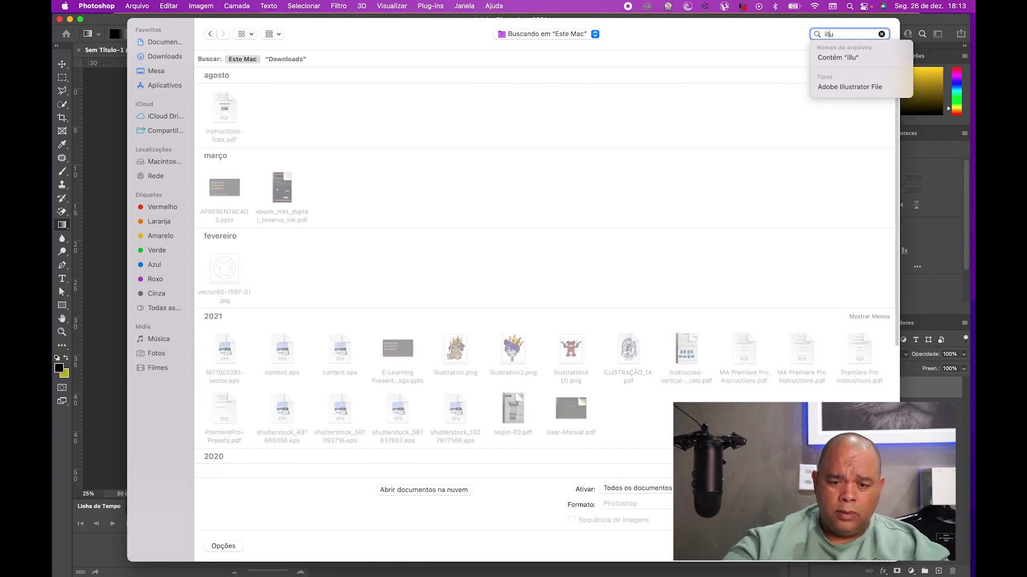
{"action": "double_click", "coordinate": [453, 348]}
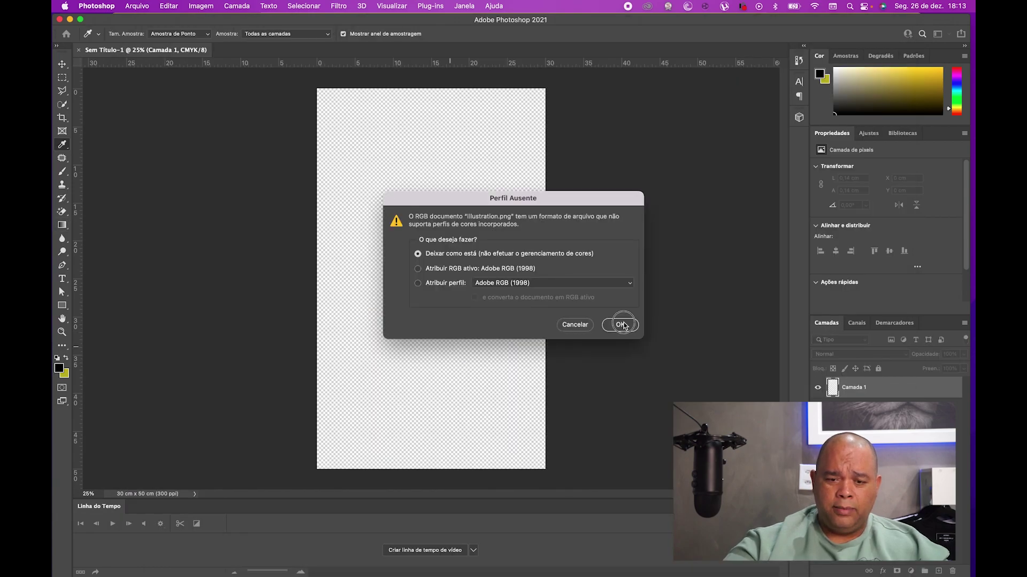
{"action": "left_click", "coordinate": [620, 325]}
{"action": "key", "text": "g"}
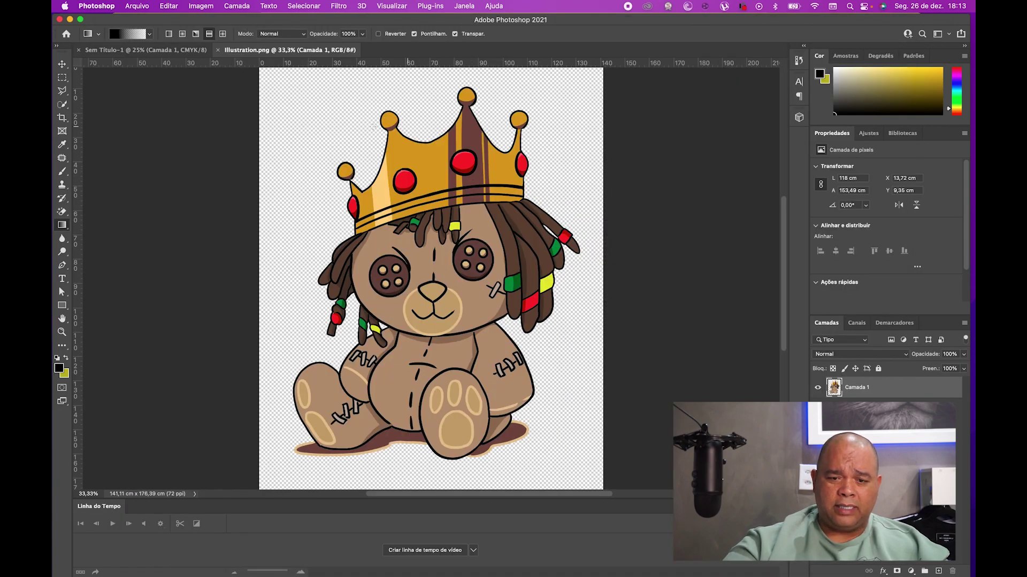
{"action": "left_click", "coordinate": [62, 64]}
- Drag the bear into the 30 x 50 cm document and enlarge it to about 105%
{"action": "left_click_drag", "start_coordinate": [406, 156], "coordinate": [363, 69]}
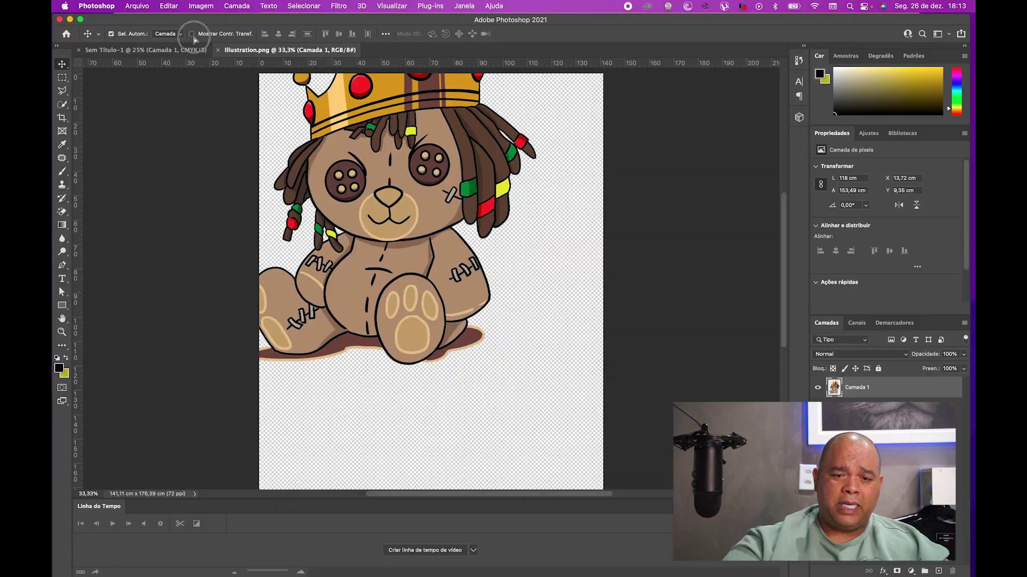
{"action": "left_click_drag", "start_coordinate": [181, 51], "coordinate": [434, 264]}
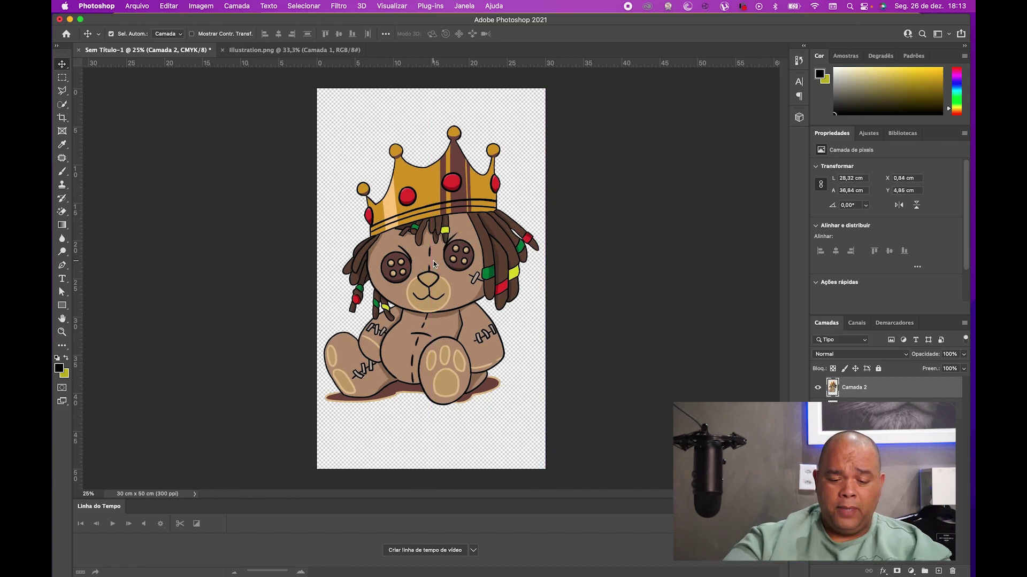
{"action": "key", "text": "super"}
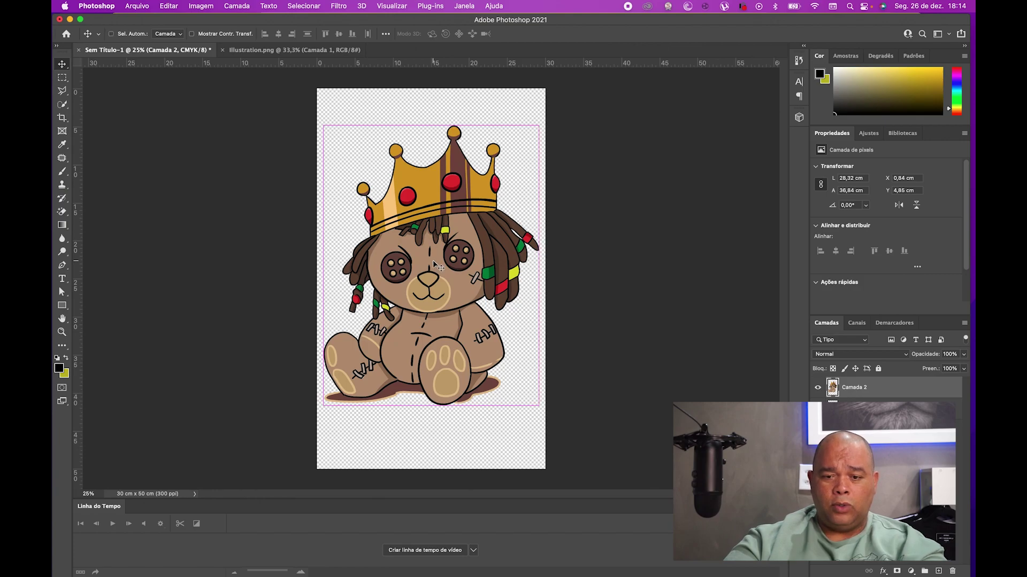
{"action": "key", "text": "super+t"}
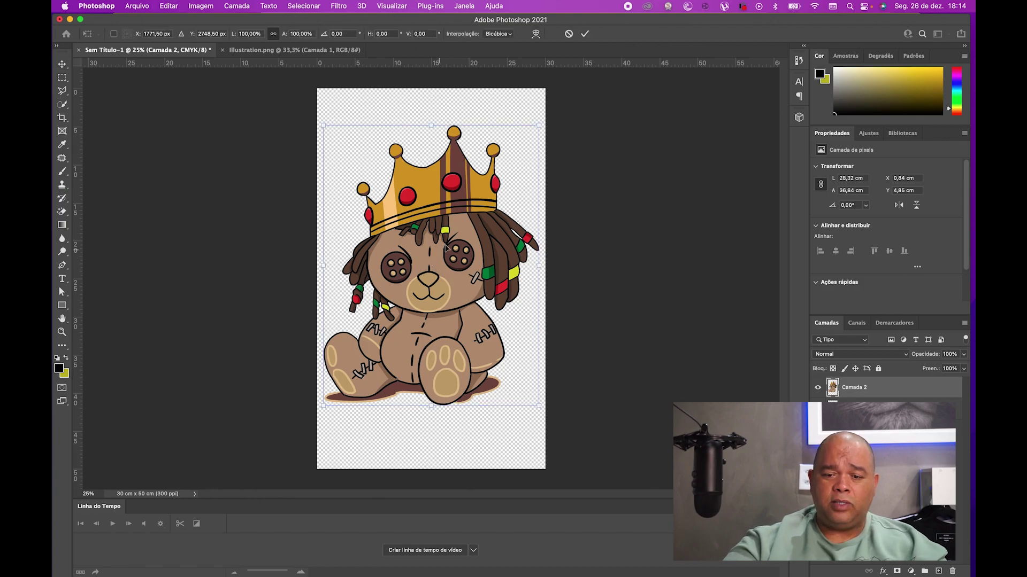
{"action": "left_click_drag", "start_coordinate": [541, 125], "coordinate": [552, 120]}
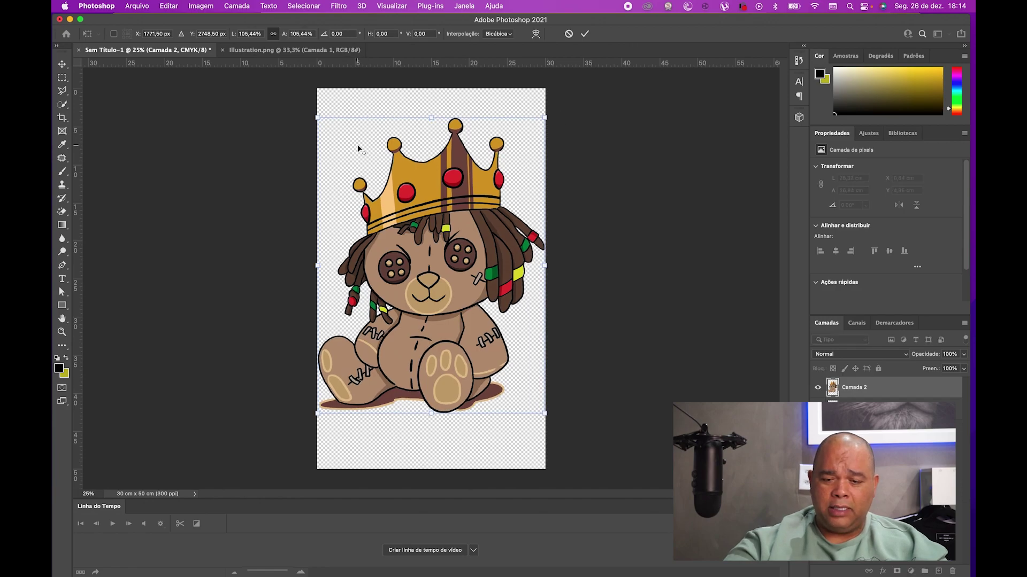
{"action": "key", "text": "Return"}
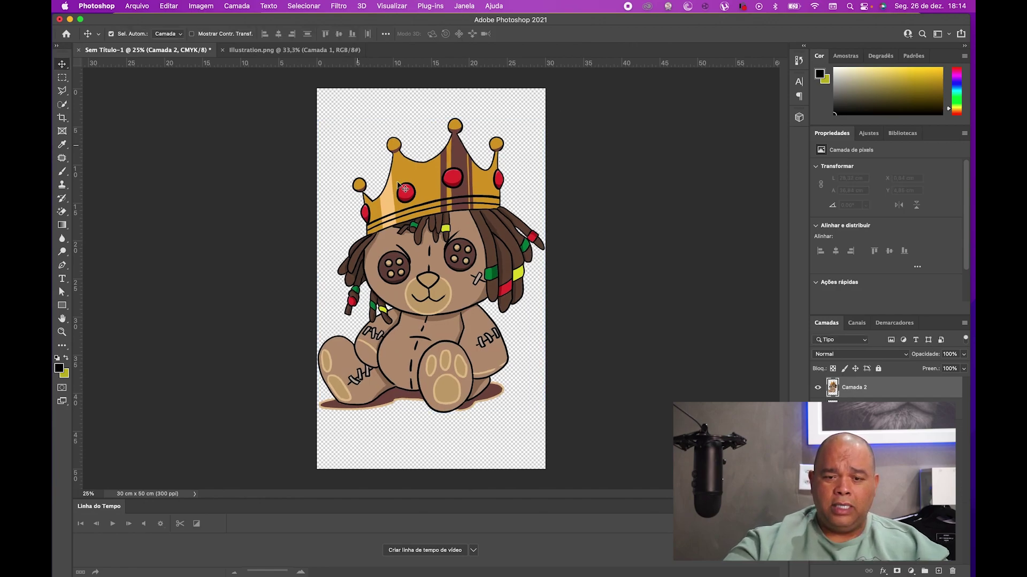
- Move the bear up along the centre line to about Y 2,69 cm
{"action": "mouse_move", "coordinate": [410, 209]}
{"action": "left_mouse_down"}
{"action": "mouse_move", "coordinate": [408, 191]}
{"action": "mouse_move", "coordinate": [406, 200]}
{"action": "left_mouse_up"}
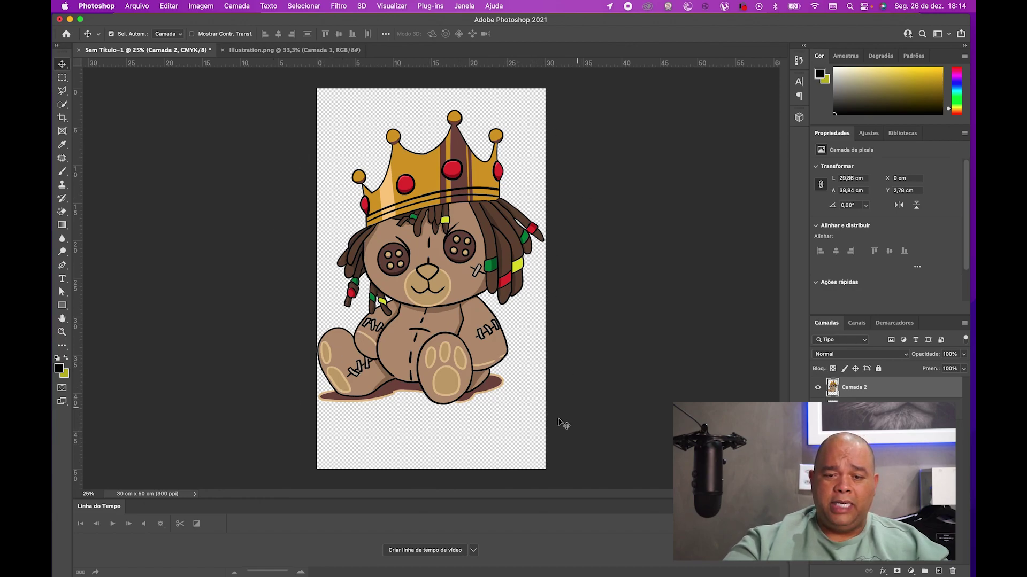
{"action": "left_click_drag", "start_coordinate": [441, 224], "coordinate": [438, 214]}
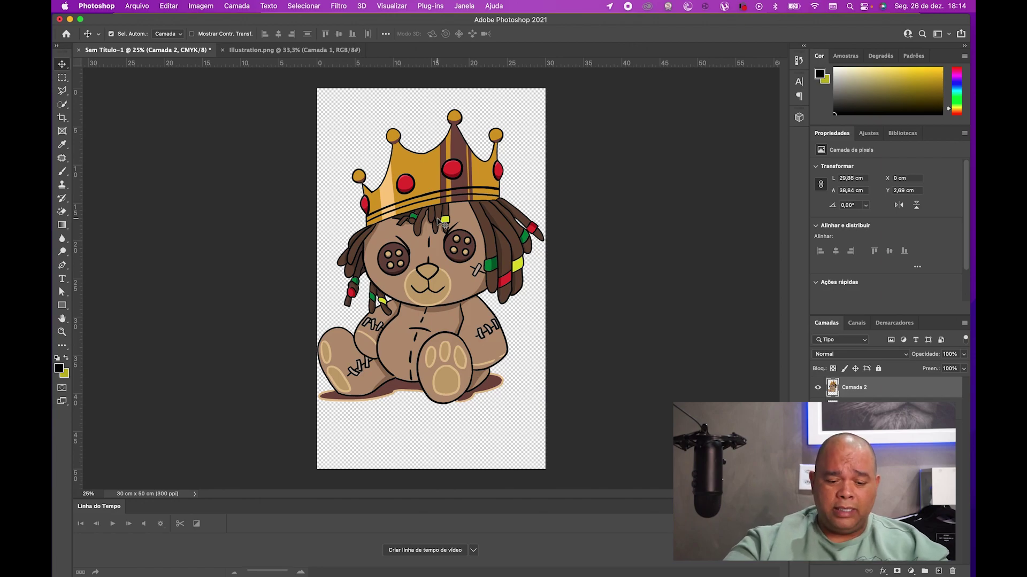
{"action": "key", "text": "super+t"}
- Undo a trial shrink to 60%, then nudge the full-size bear upward and apply the transform
{"action": "left_click_drag", "start_coordinate": [543, 111], "coordinate": [484, 154]}
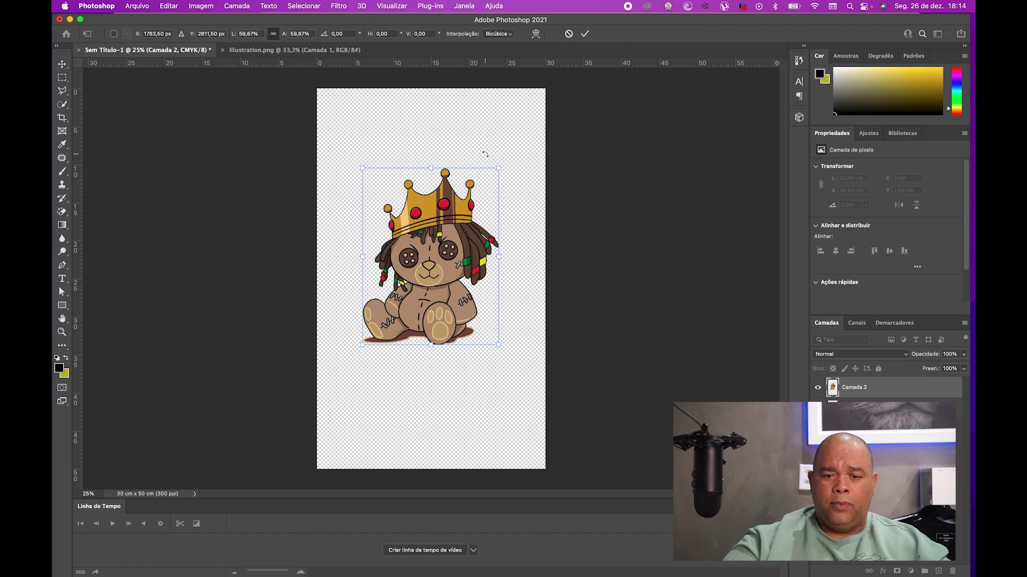
{"action": "left_click_drag", "start_coordinate": [461, 232], "coordinate": [439, 379]}
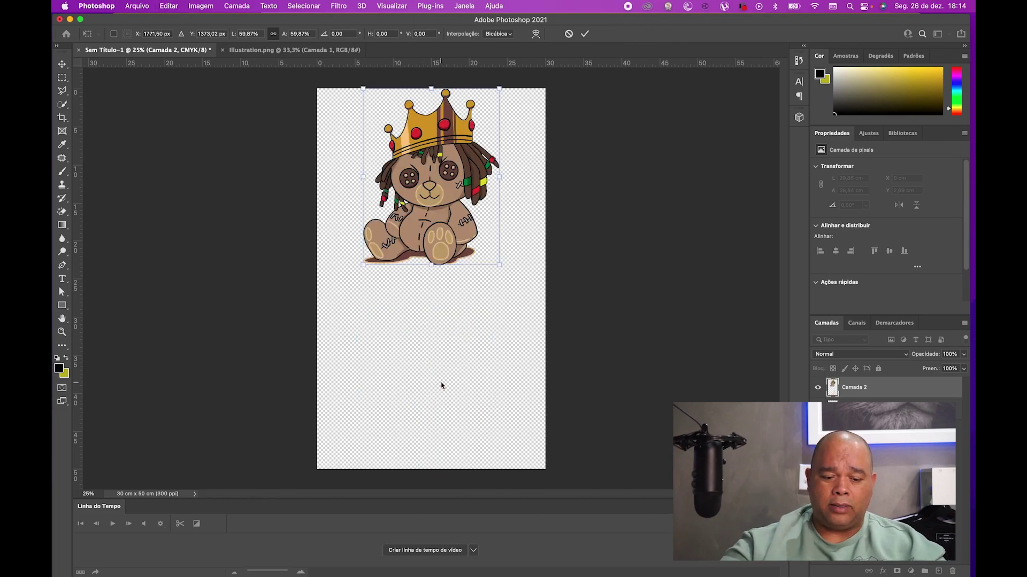
{"action": "key", "text": "super+z"}
{"action": "key", "text": "super+z"}
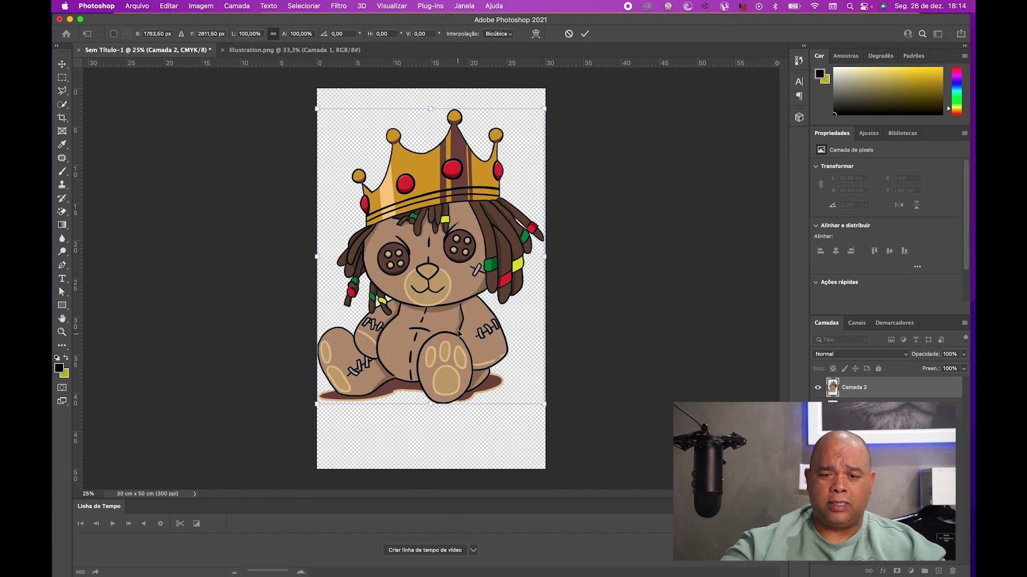
{"action": "left_click_drag", "start_coordinate": [446, 245], "coordinate": [448, 233]}
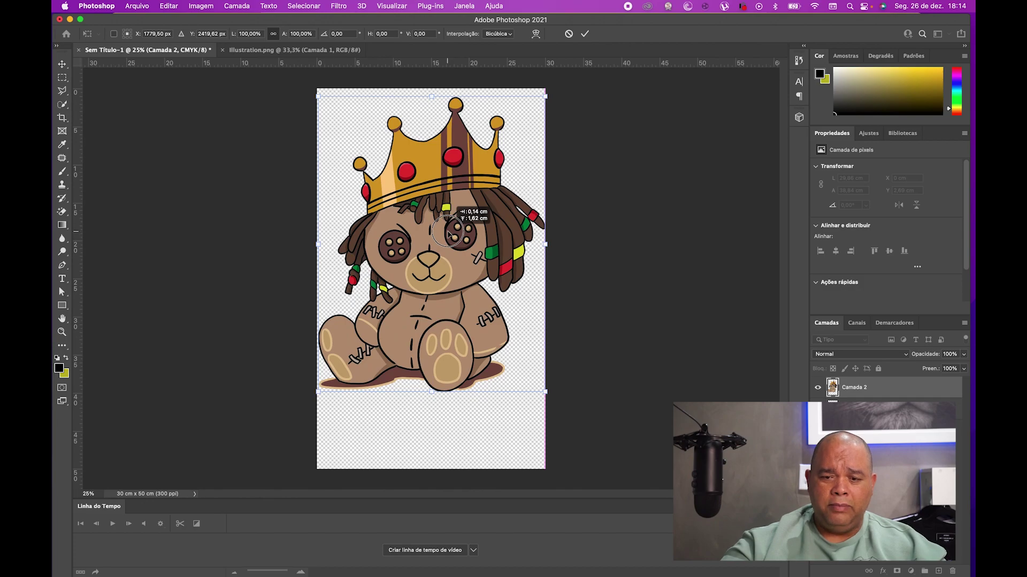
{"action": "left_click_drag", "start_coordinate": [448, 233], "coordinate": [448, 233]}
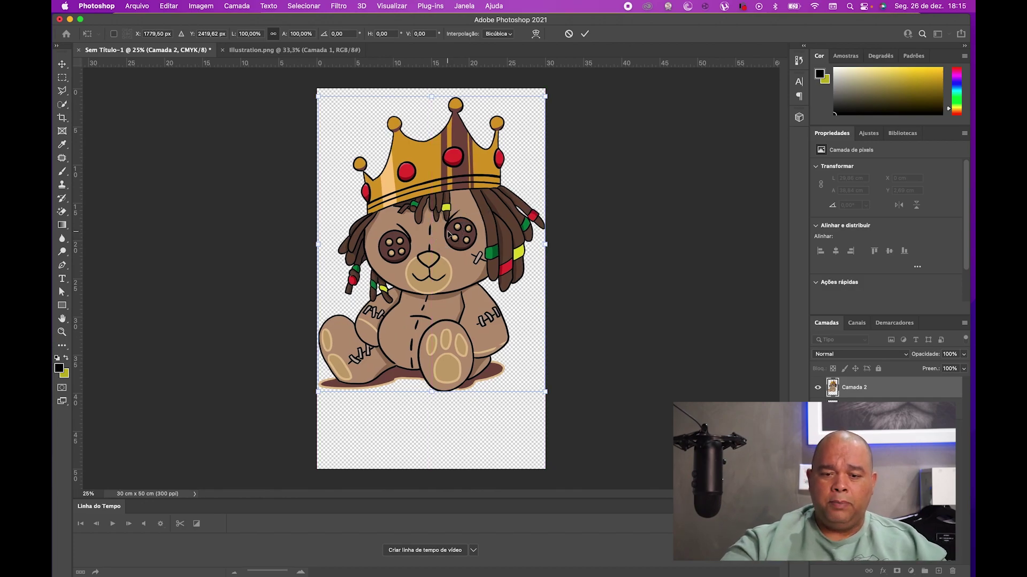
{"action": "key", "text": "Return"}
{"action": "left_click", "coordinate": [603, 212]}
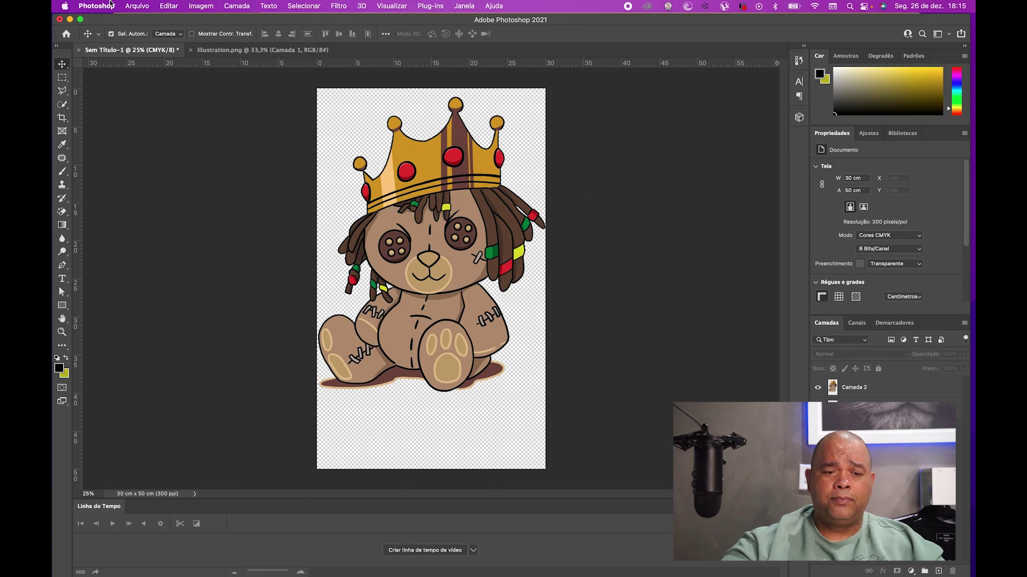
- Save As Photoshop PDF named 'estampa de camiseta' in the Mesa folder
{"action": "left_click", "coordinate": [128, 6]}
{"action": "left_click", "coordinate": [167, 118]}
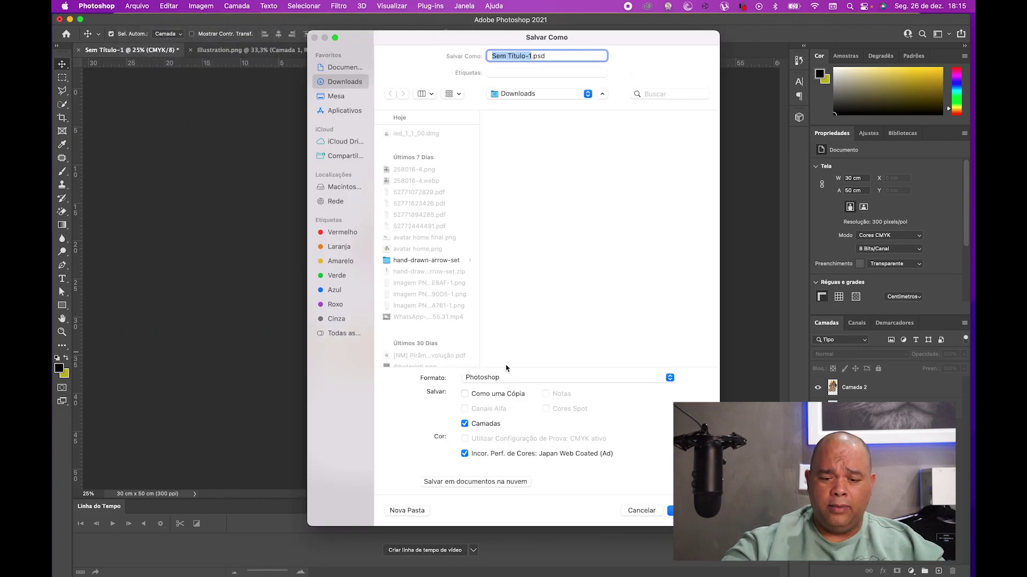
{"action": "left_click", "coordinate": [502, 378]}
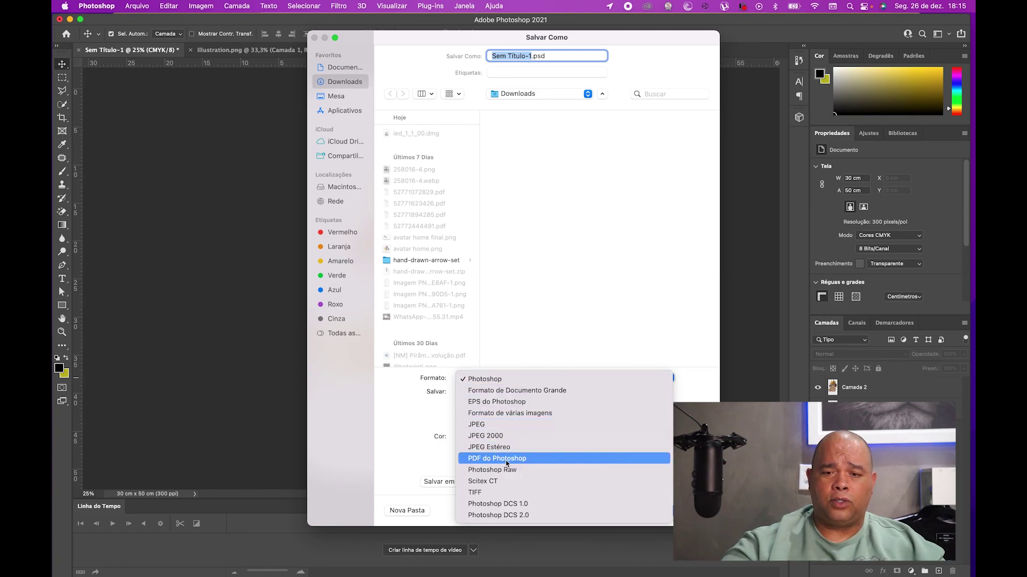
{"action": "left_click", "coordinate": [503, 462]}
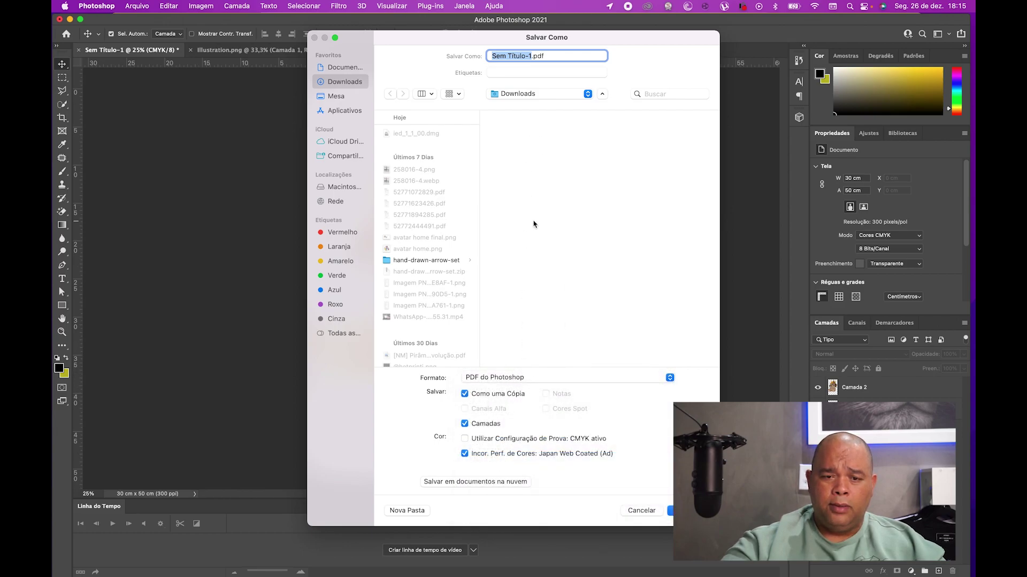
{"action": "left_click", "coordinate": [332, 97]}
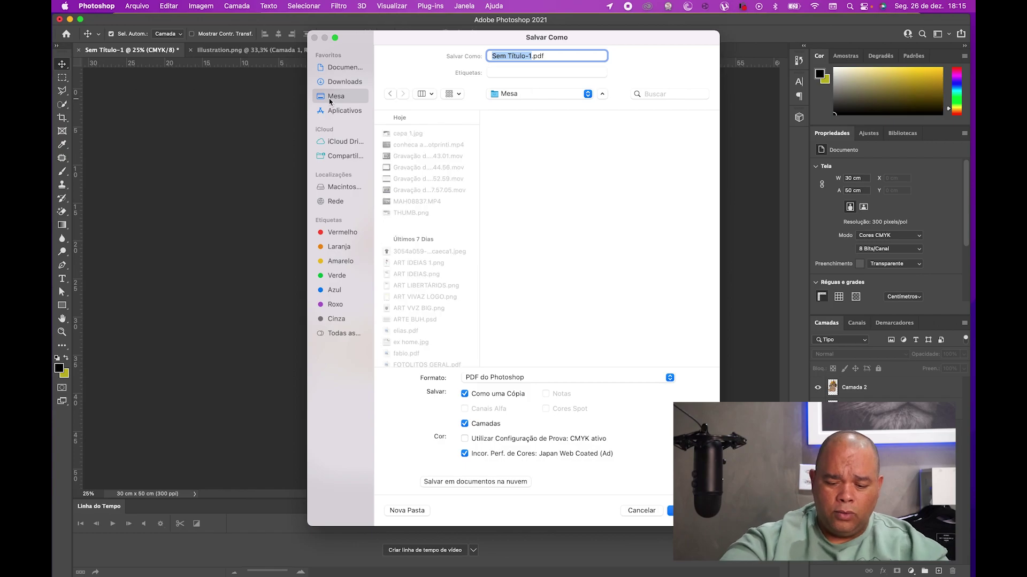
{"action": "type", "text": "i"}
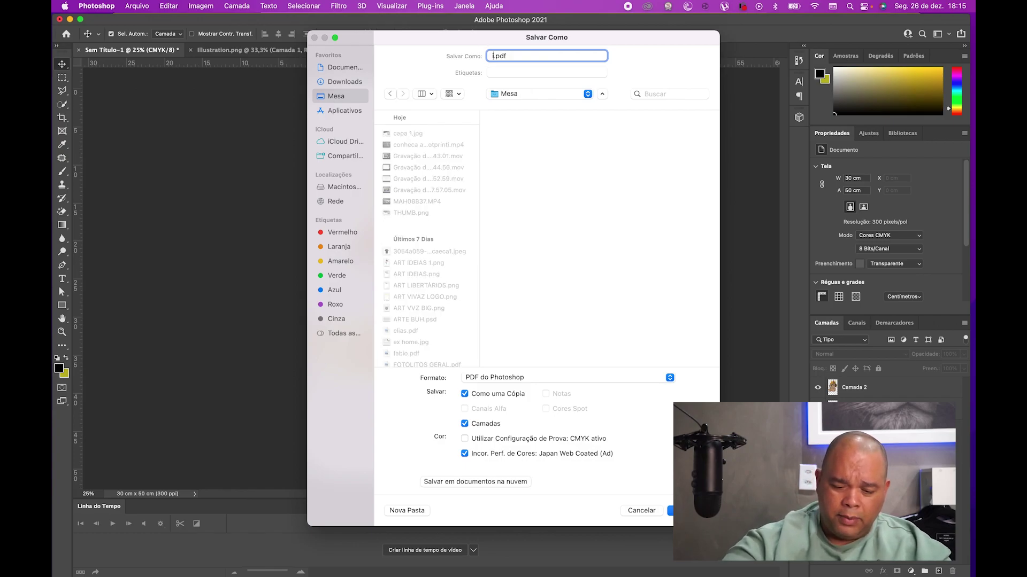
{"action": "key", "text": "BackSpace"}
{"action": "type", "text": "estampa d"}
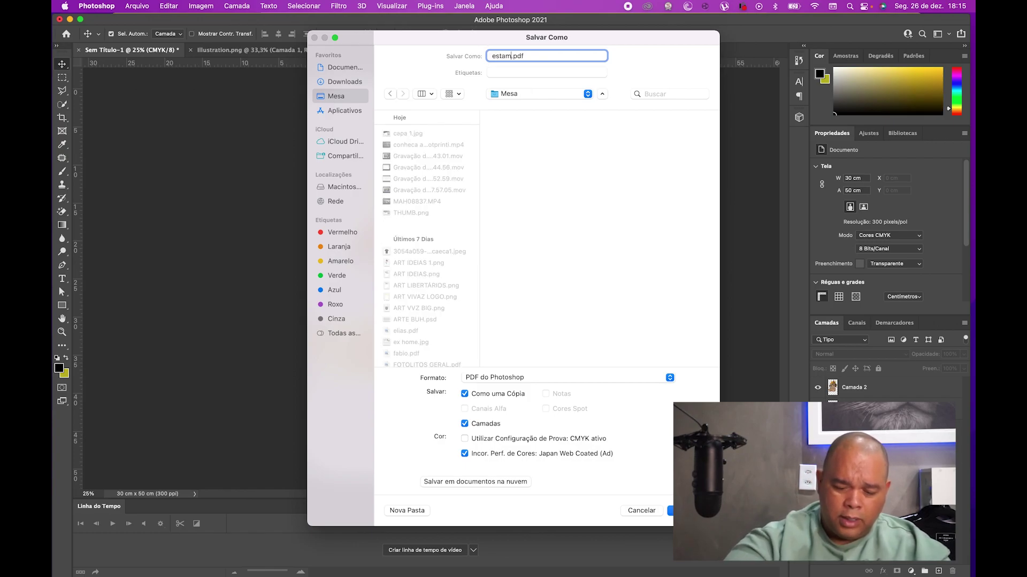
{"action": "type", "text": "e camiseta"}
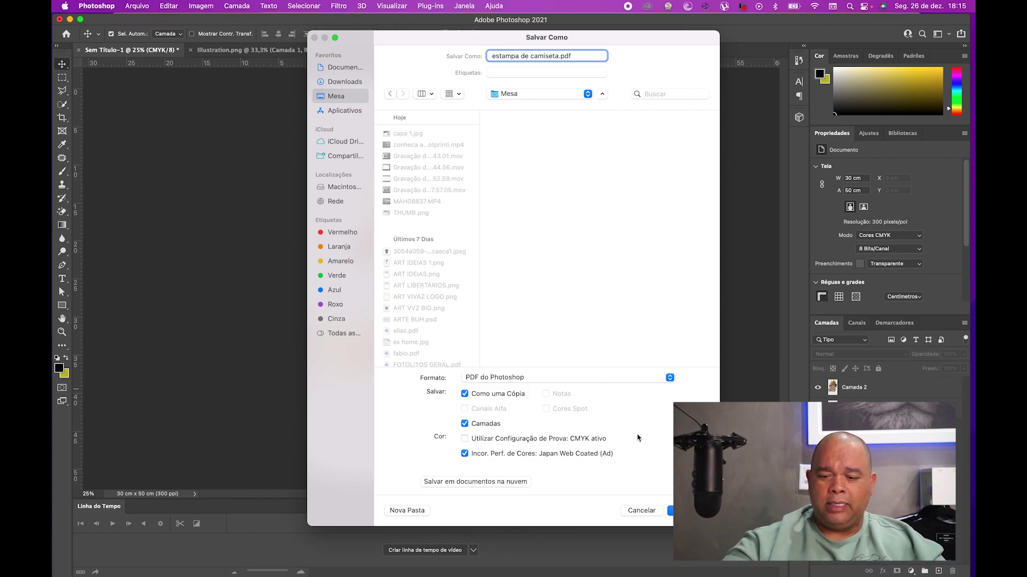
{"action": "left_click", "coordinate": [687, 510]}
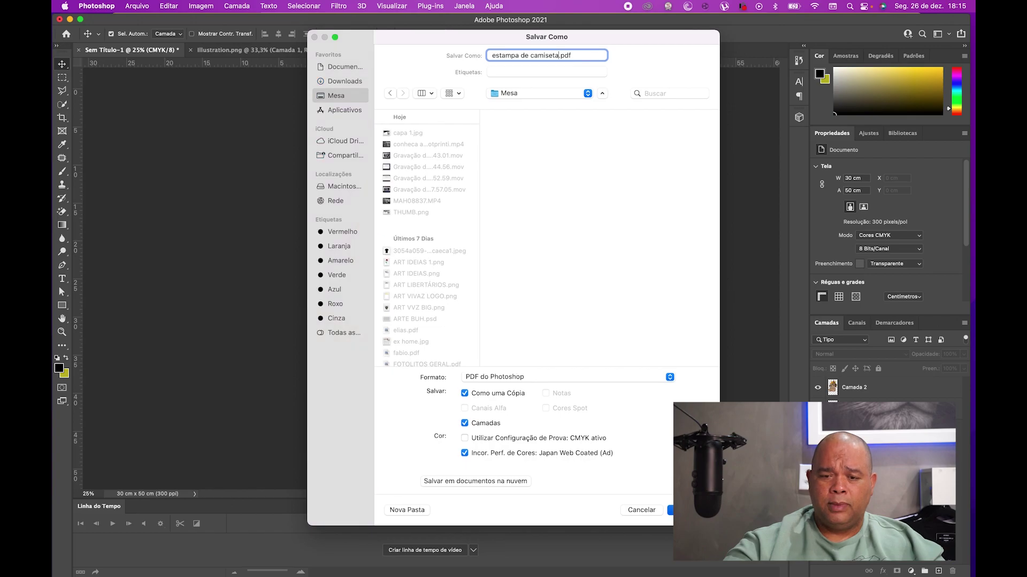
- Confirm the High Quality Print PDF settings and keep Photoshop editing capabilities
{"action": "left_click", "coordinate": [532, 226]}
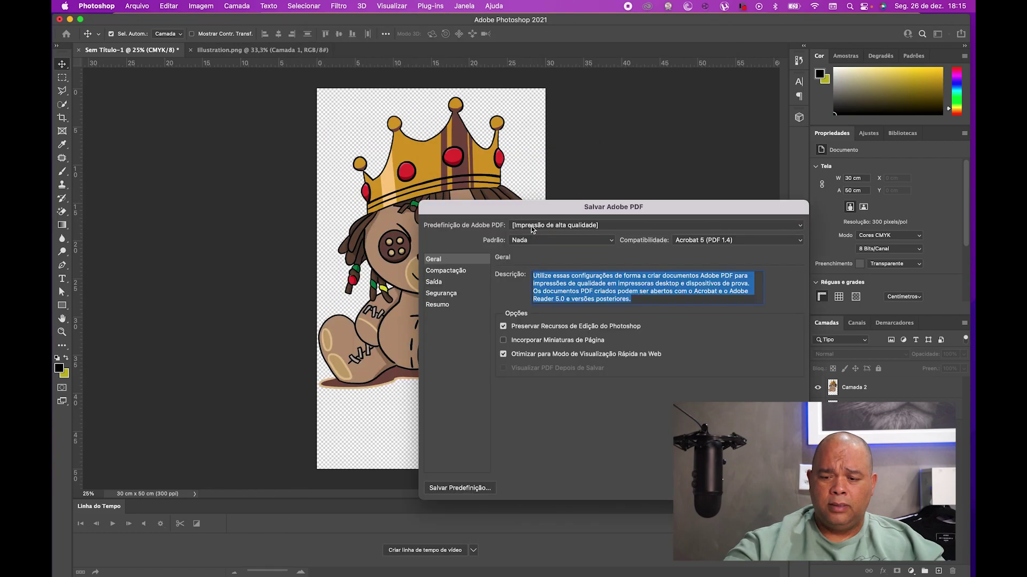
{"action": "key", "text": "Return"}
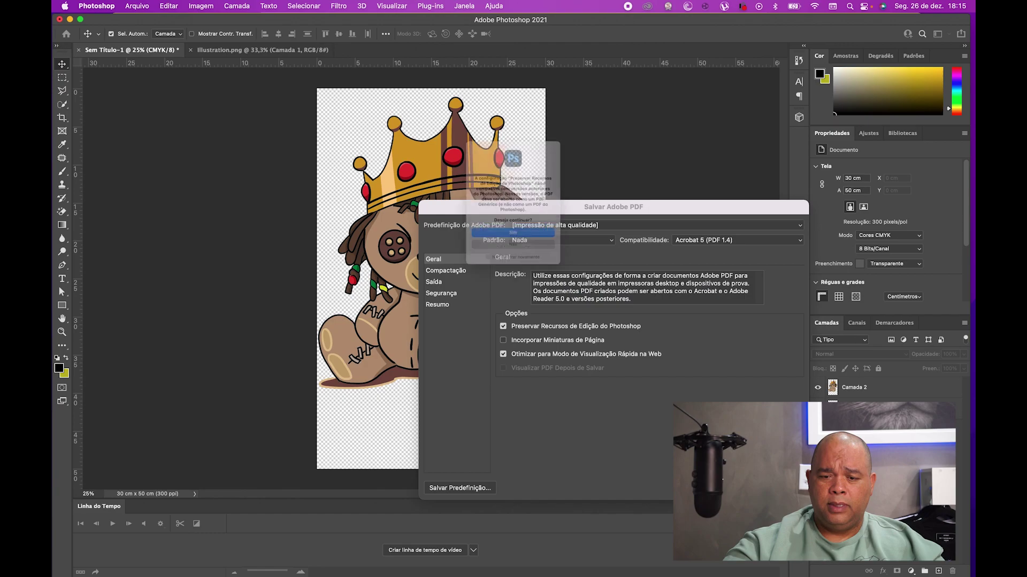
{"action": "left_click", "coordinate": [533, 248]}
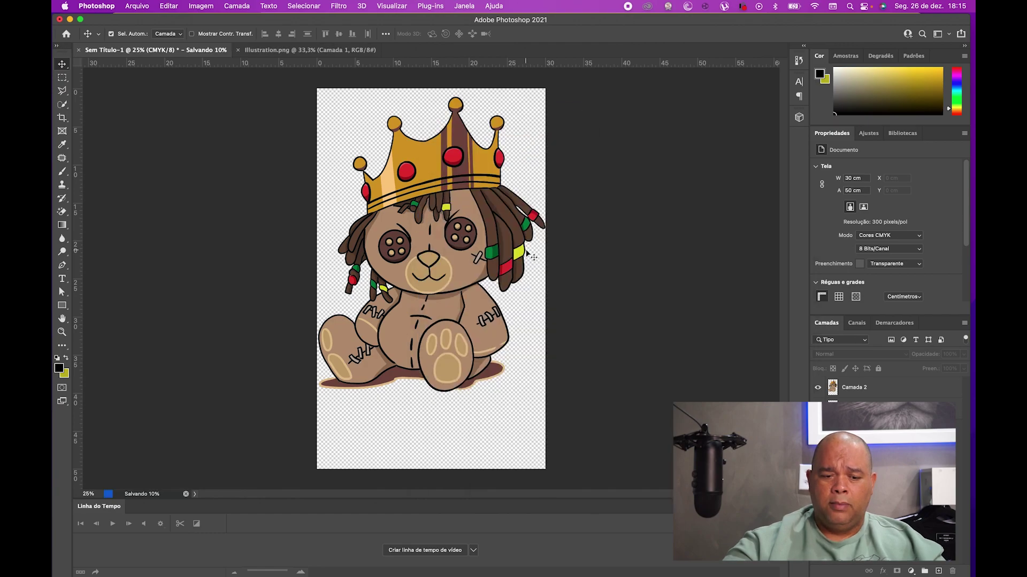